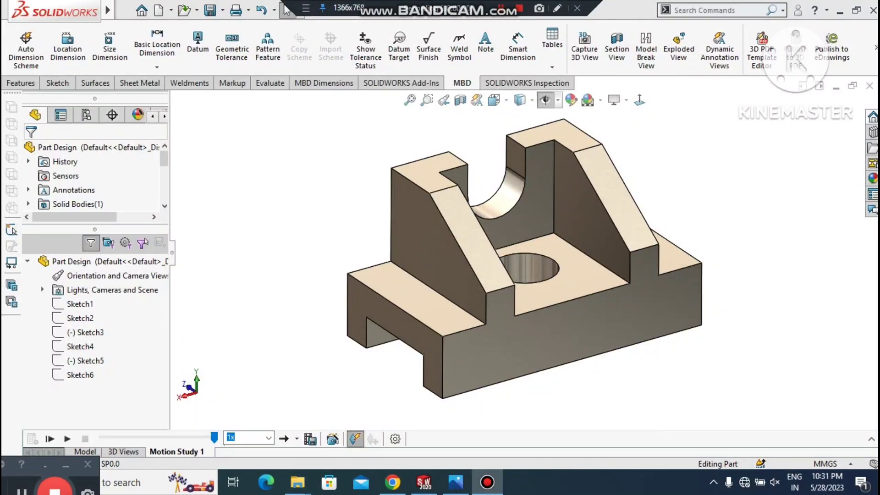
# Step: Examine the finished bracket model from several angles and distances
pyautogui.moveTo(528, 298); pyautogui.dragTo(436, 197, button='middle')
pyautogui.moveTo(528, 238); pyautogui.dragTo(417, 232, button='middle')
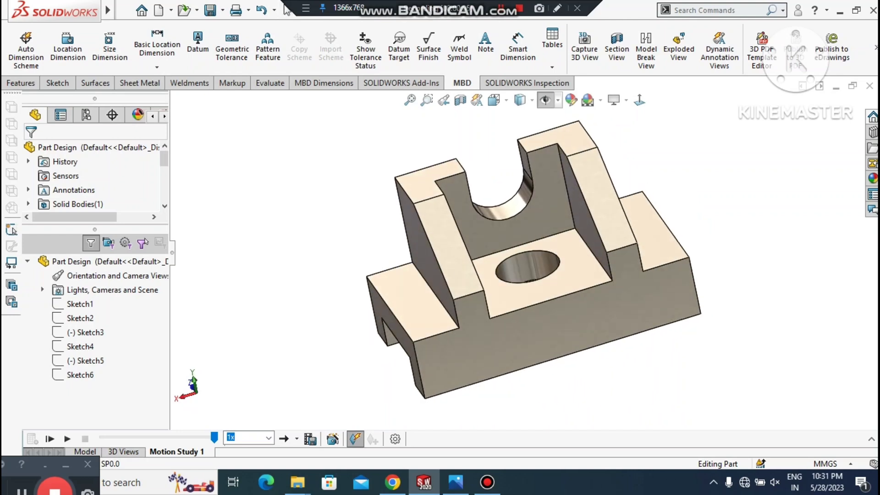
pyautogui.rightClick(739, 234)
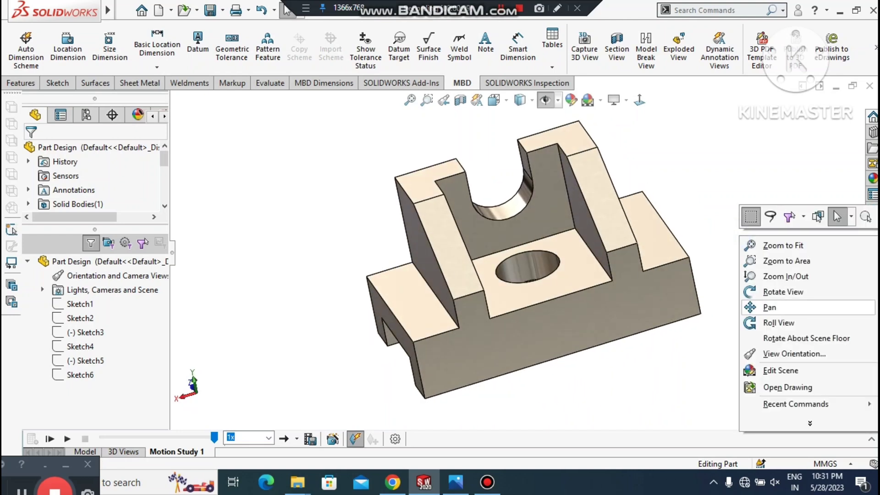
pyautogui.click(774, 291)
pyautogui.moveTo(674, 369); pyautogui.dragTo(642, 355)
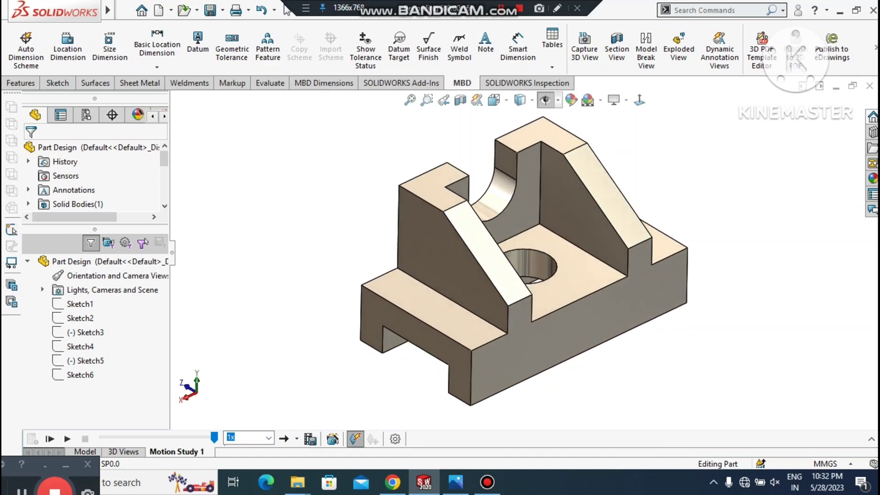
pyautogui.moveTo(642, 356); pyautogui.dragTo(642, 349, button='middle')
pyautogui.rightClick(735, 212)
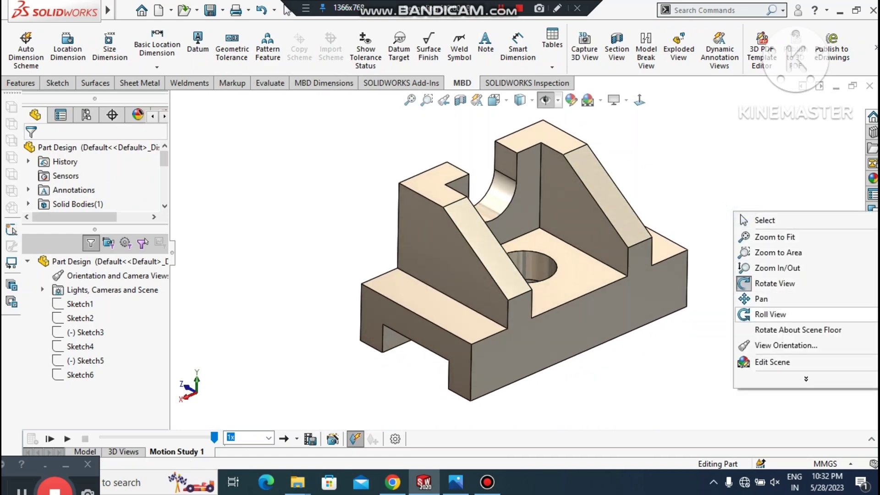
pyautogui.click(770, 265)
pyautogui.moveTo(770, 265)
pyautogui.mouseDown()
pyautogui.moveTo(770, 178)
pyautogui.moveTo(770, 321)
pyautogui.moveTo(766, 243)
pyautogui.moveTo(765, 259)
pyautogui.mouseUp()
pyautogui.rightClick(765, 259)
pyautogui.click(757, 344)
pyautogui.moveTo(755, 339)
pyautogui.mouseDown()
pyautogui.moveTo(737, 342)
pyautogui.moveTo(758, 341)
pyautogui.mouseUp()
pyautogui.rightClick(733, 238)
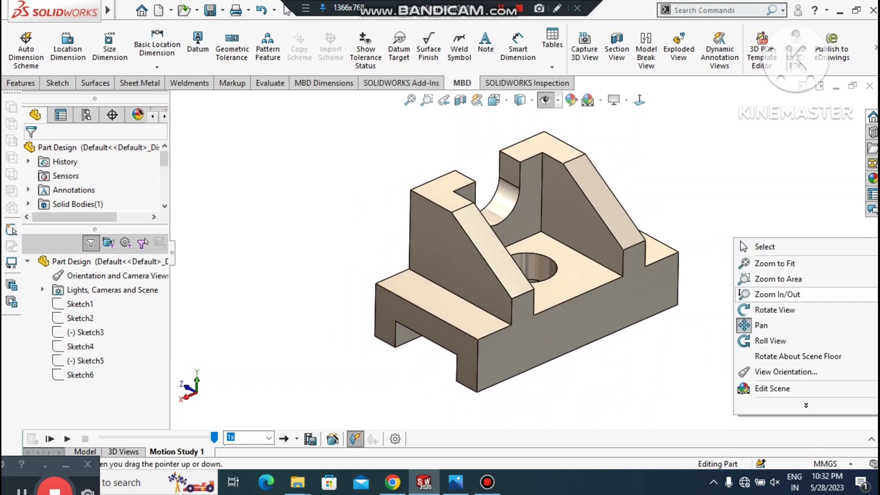
pyautogui.click(762, 309)
pyautogui.moveTo(760, 311)
pyautogui.mouseDown()
pyautogui.moveTo(731, 316)
pyautogui.moveTo(756, 316)
pyautogui.mouseUp()
pyautogui.click(50, 438)
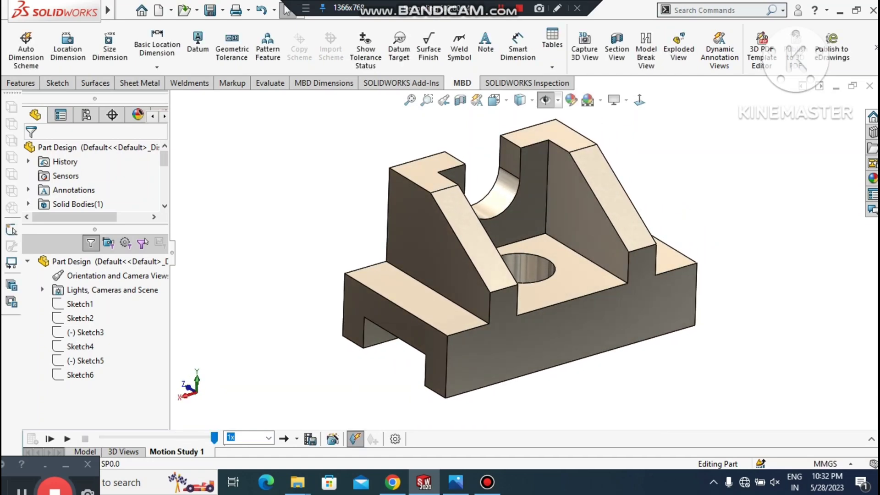
# Step: Switch to the image viewer and review the part's dimensioned reference drawing
pyautogui.click(455, 482)
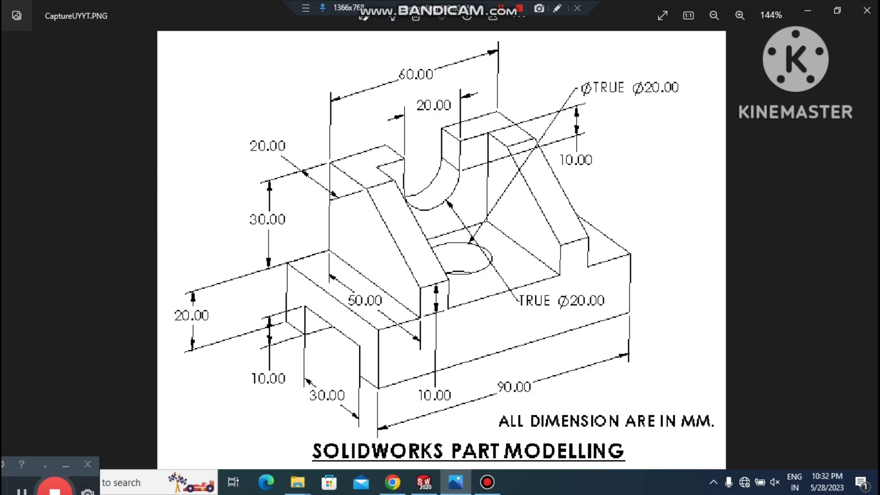
pyautogui.click(808, 11)
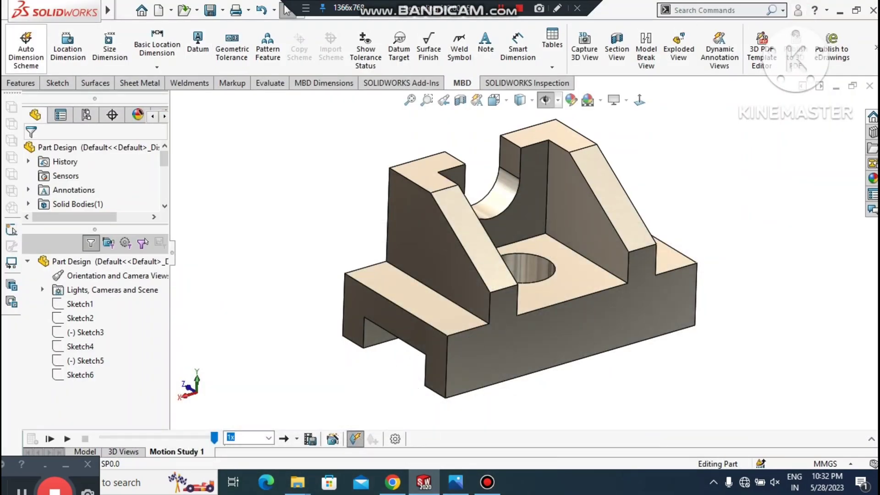
# Step: Create a new part document and give it a plain white scene background
pyautogui.click(125, 10)
pyautogui.click(140, 29)
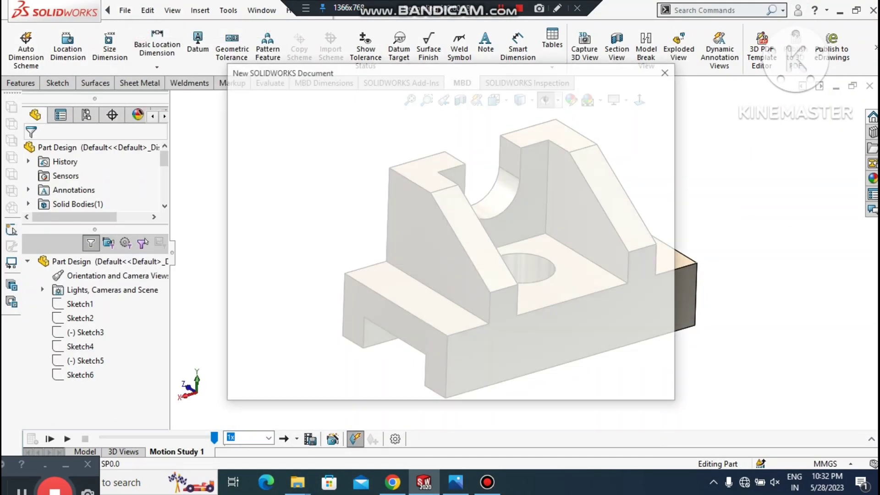
pyautogui.click(513, 377)
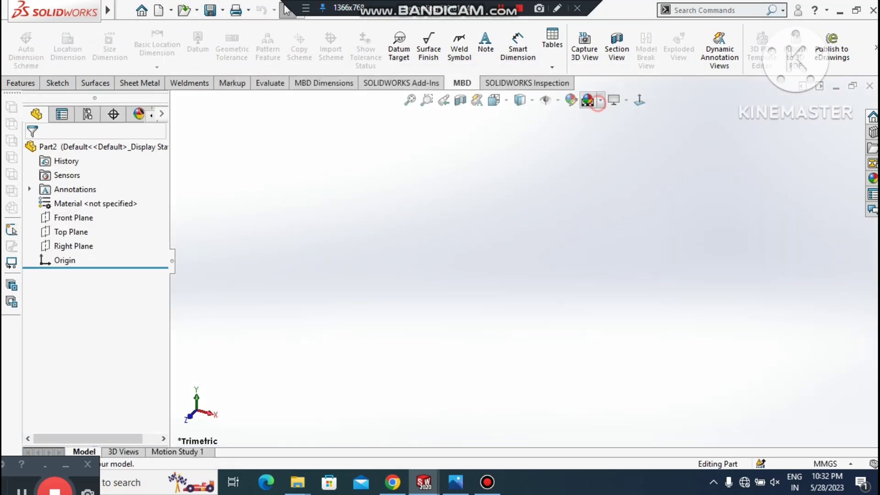
pyautogui.click(601, 100)
pyautogui.click(621, 133)
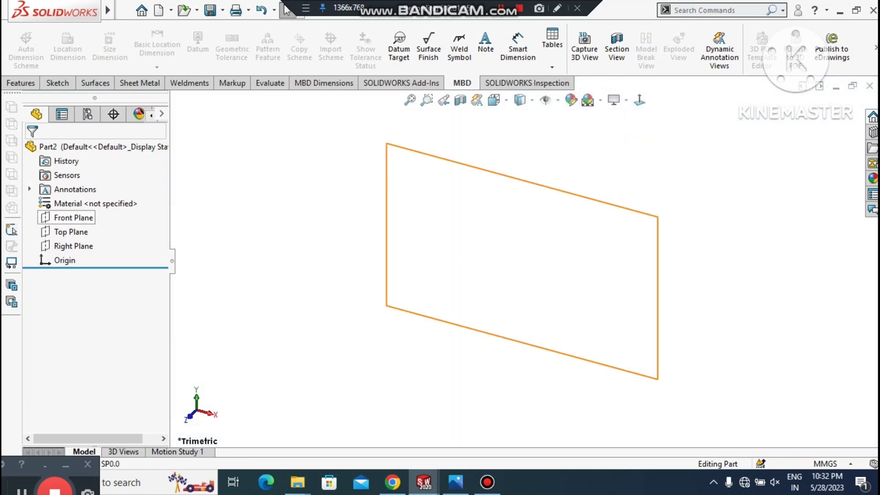
# Step: Sketch a center rectangle about 206 mm wide on the Top Plane, centred on the origin
pyautogui.rightClick(64, 232)
pyautogui.click(83, 210)
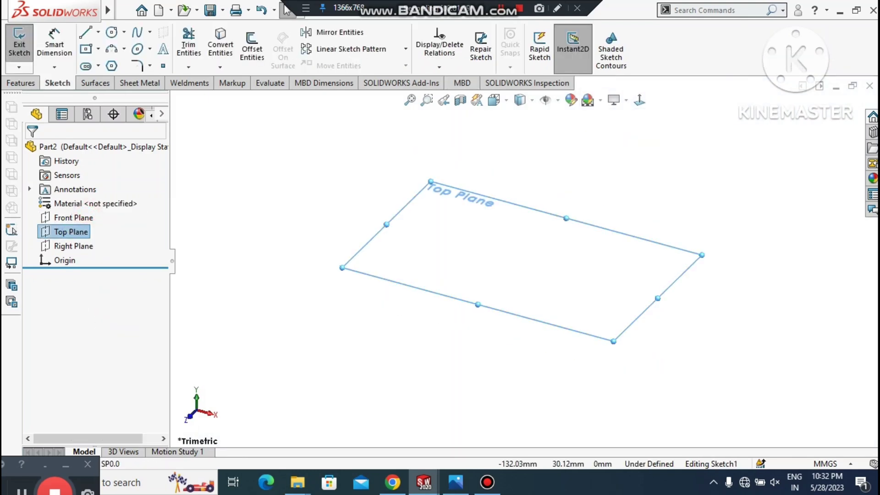
pyautogui.click(295, 208)
pyautogui.click(98, 48)
pyautogui.click(124, 78)
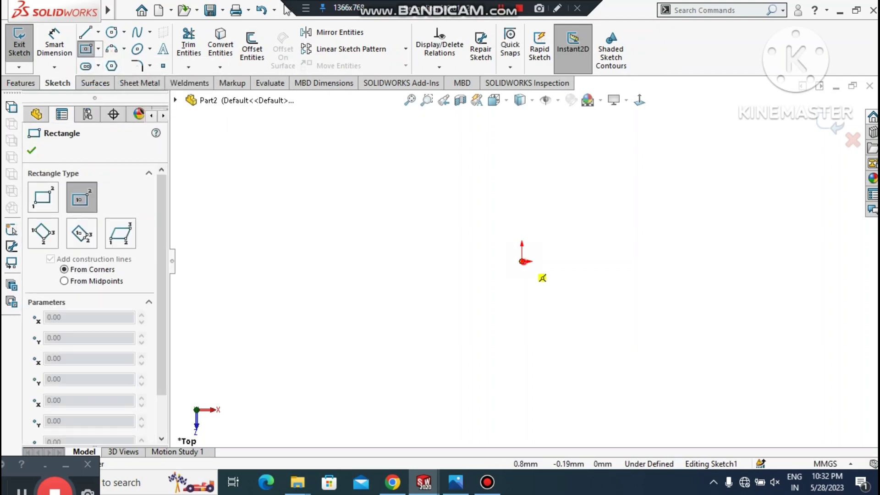
pyautogui.click(522, 261)
pyautogui.click(700, 176)
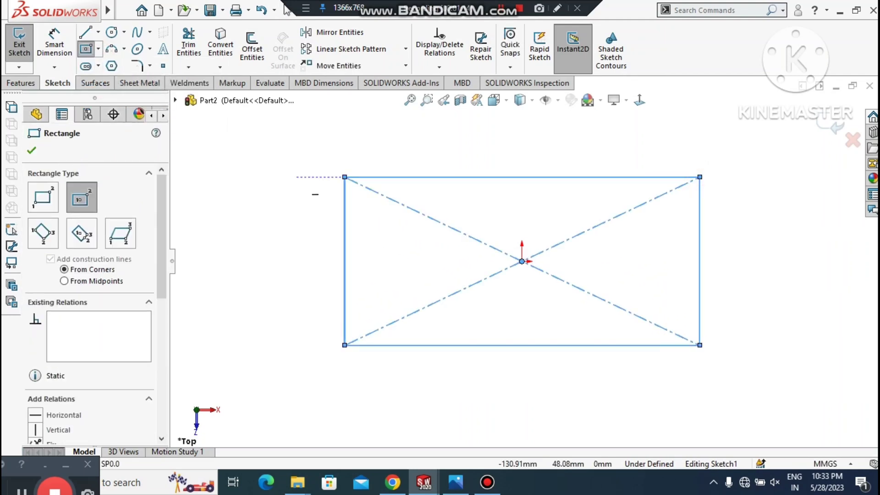
# Step: Dimension the rectangle to 90 mm wide and 50 mm high
pyautogui.click(54, 44)
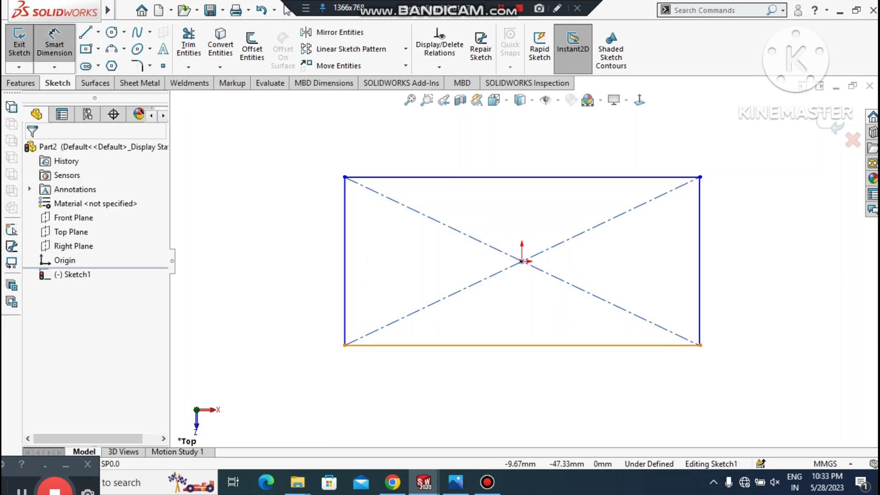
pyautogui.click(506, 344)
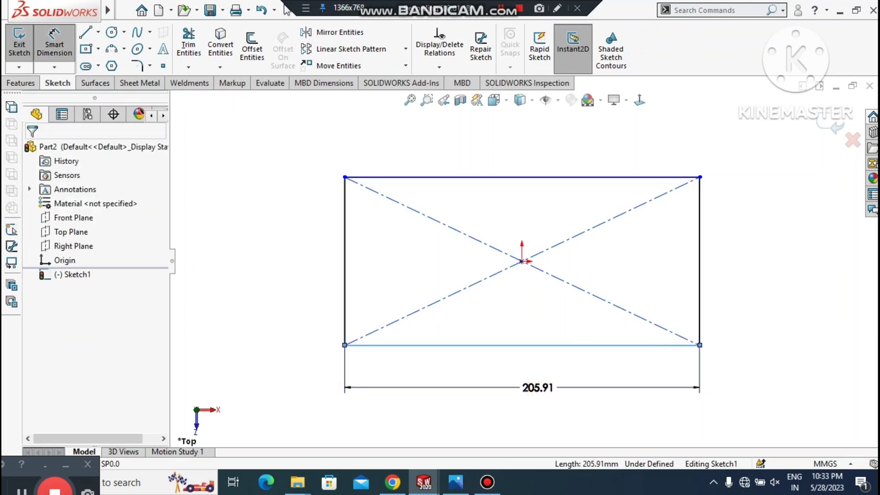
pyautogui.click(506, 387)
pyautogui.write('90')
pyautogui.click(482, 370)
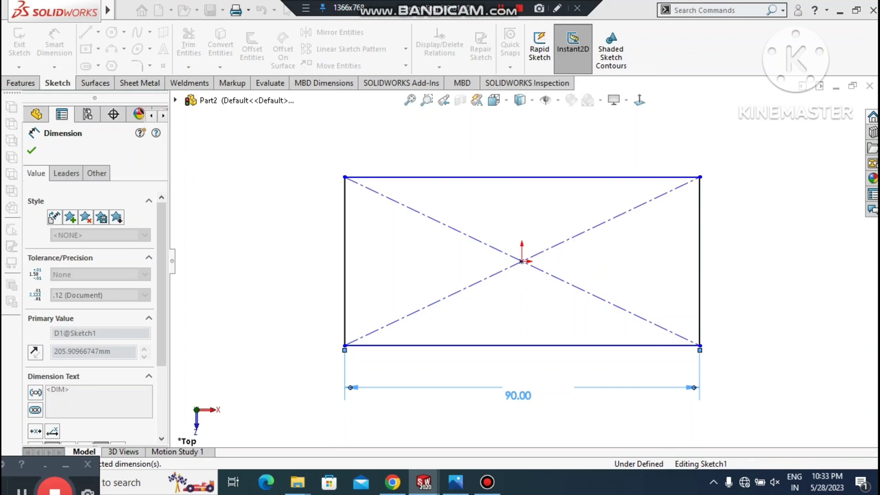
pyautogui.click(732, 305)
pyautogui.click(702, 241)
pyautogui.click(700, 242)
pyautogui.click(757, 269)
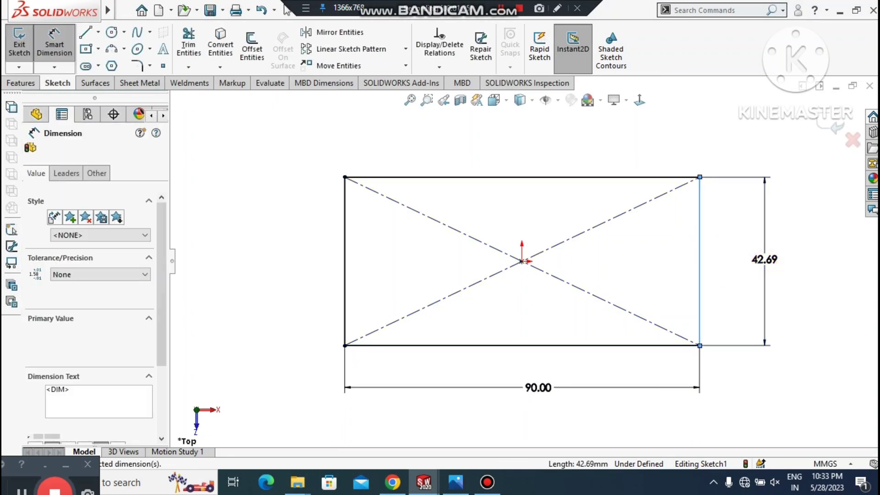
pyautogui.write('50')
pyautogui.press('Return')
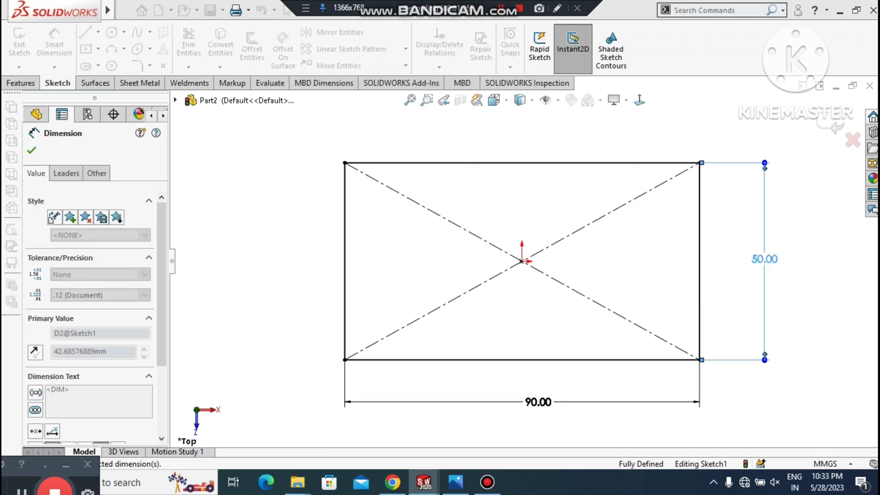
pyautogui.click(821, 330)
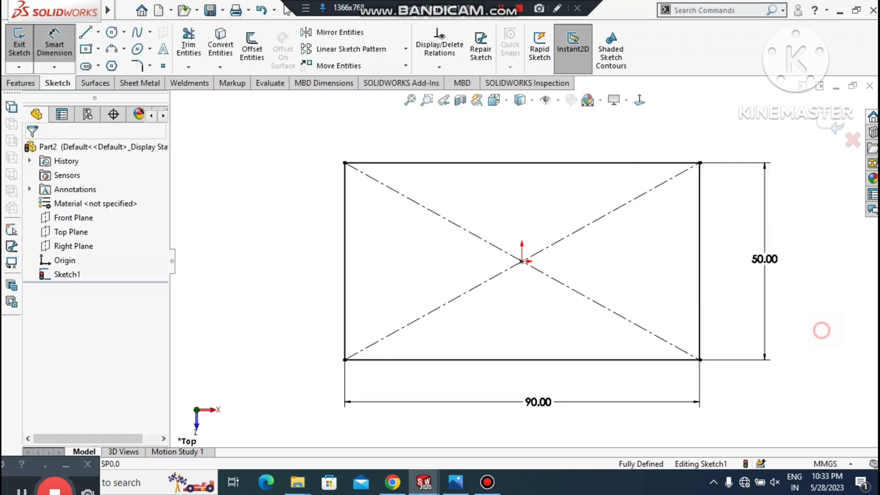
# Step: Extrude the rectangle 20 mm as a blind boss to form the base block
pyautogui.click(19, 83)
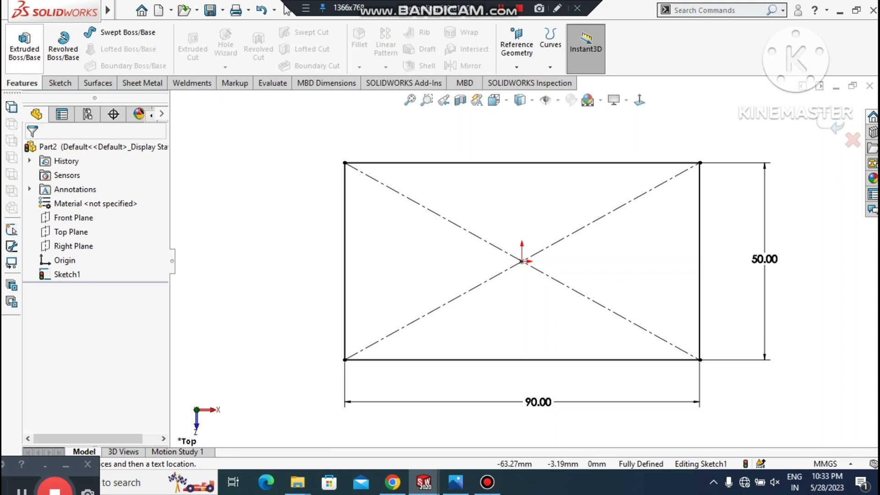
pyautogui.click(25, 44)
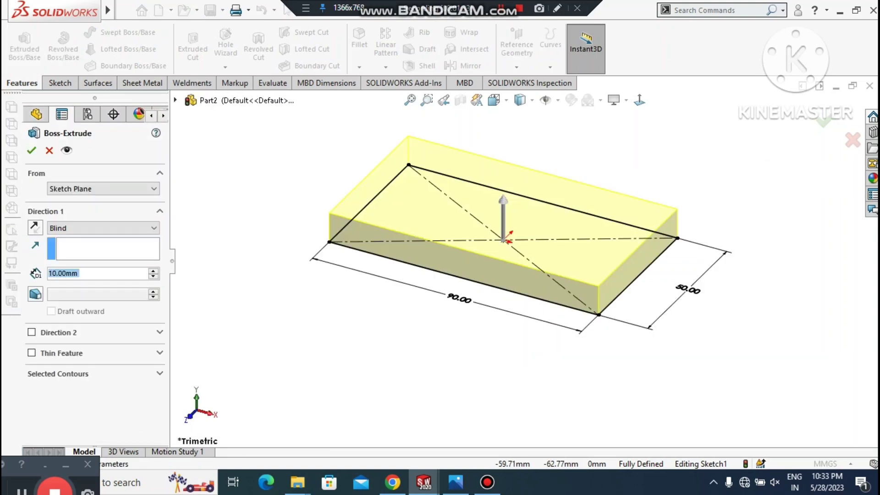
pyautogui.click(153, 271)
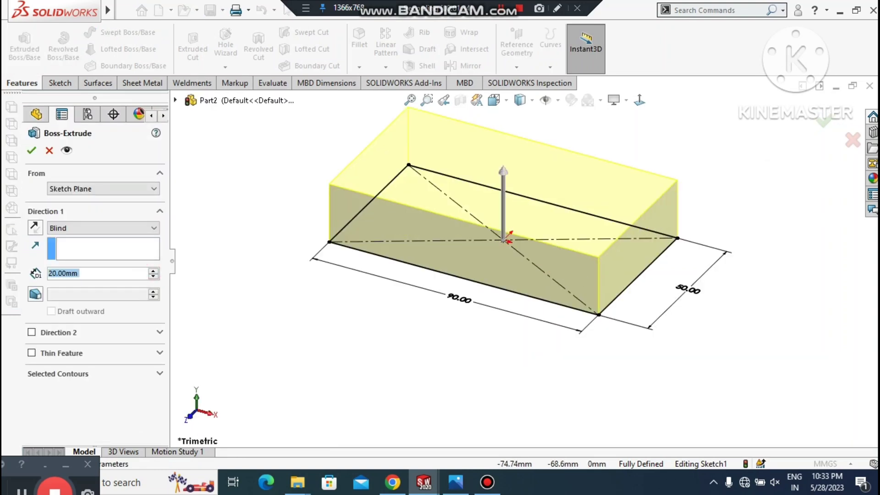
pyautogui.click(31, 151)
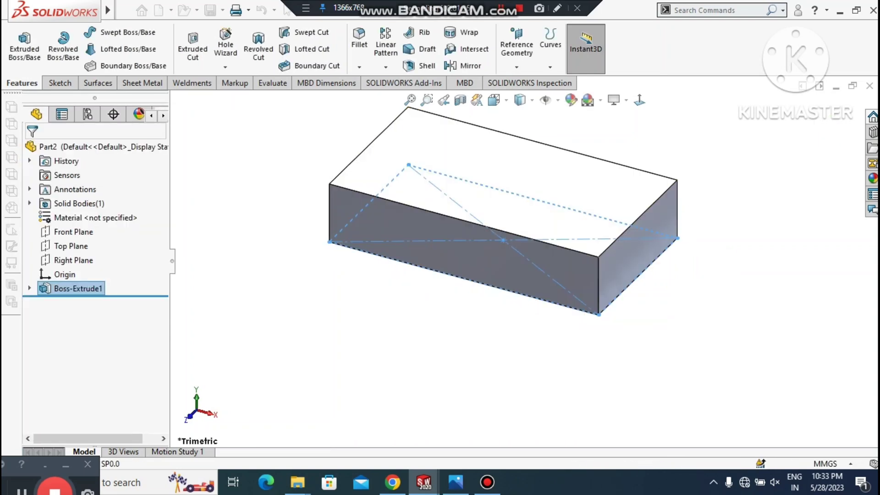
pyautogui.click(288, 331)
# Step: Apply the brushed nickel appearance to the base block
pyautogui.scroll(2, 529, 264)
pyautogui.scroll(-2, 468, 149)
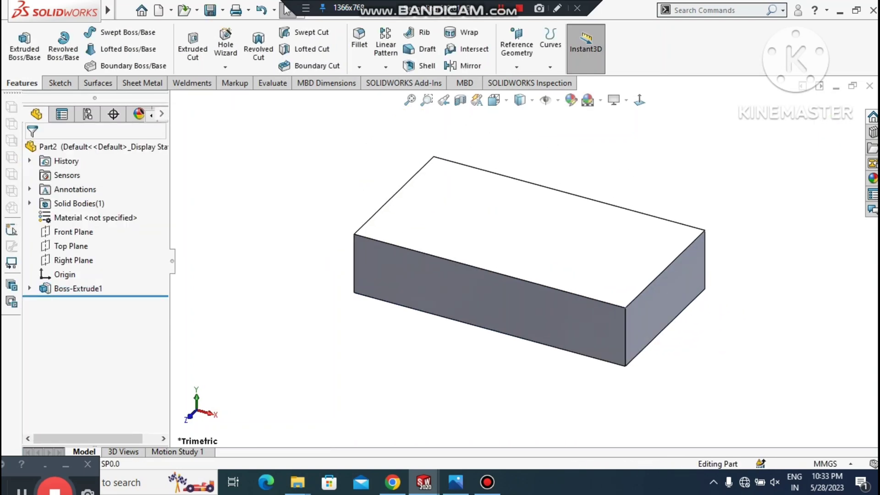
pyautogui.moveTo(504, 256); pyautogui.dragTo(605, 264, button='middle')
pyautogui.scroll(-2, 573, 366)
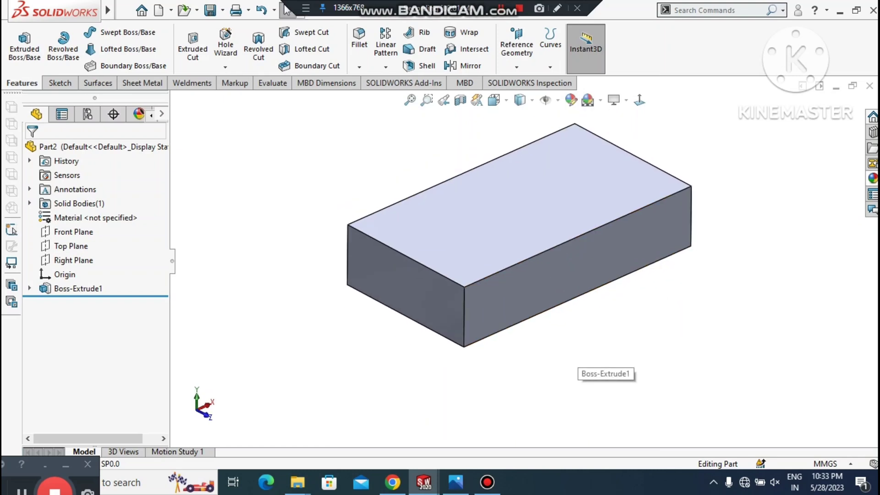
pyautogui.click(872, 178)
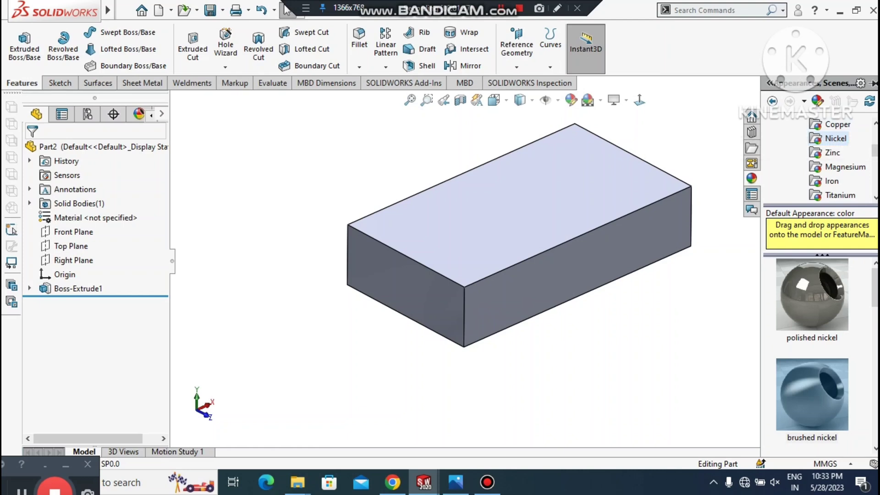
pyautogui.doubleClick(812, 392)
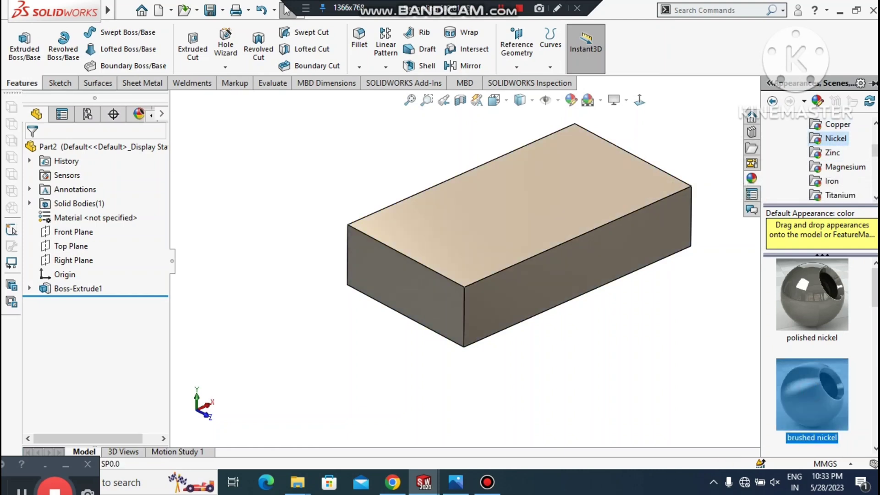
pyautogui.click(628, 338)
pyautogui.click(688, 329)
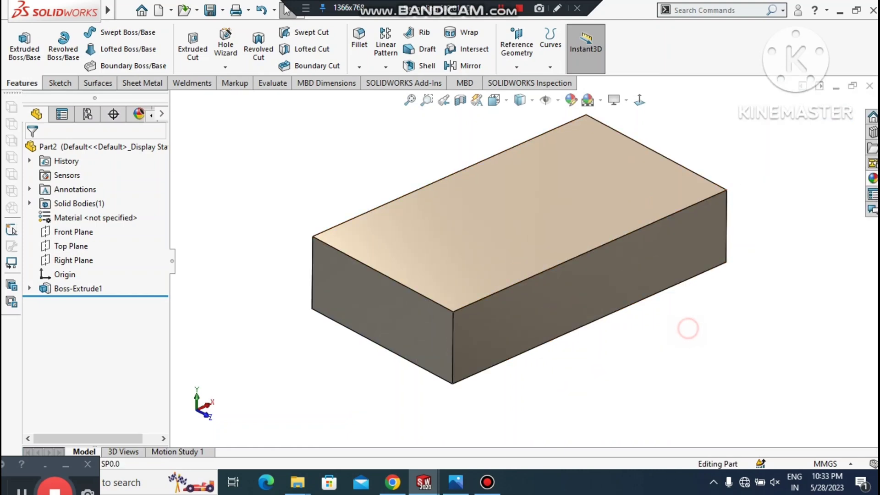
# Step: Open a new sketch on the Right Plane and view it face-on
pyautogui.rightClick(79, 261)
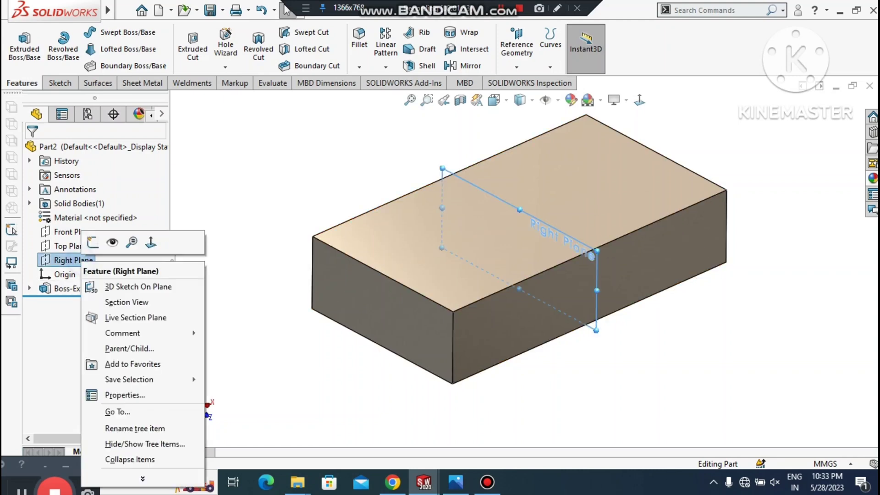
pyautogui.click(93, 242)
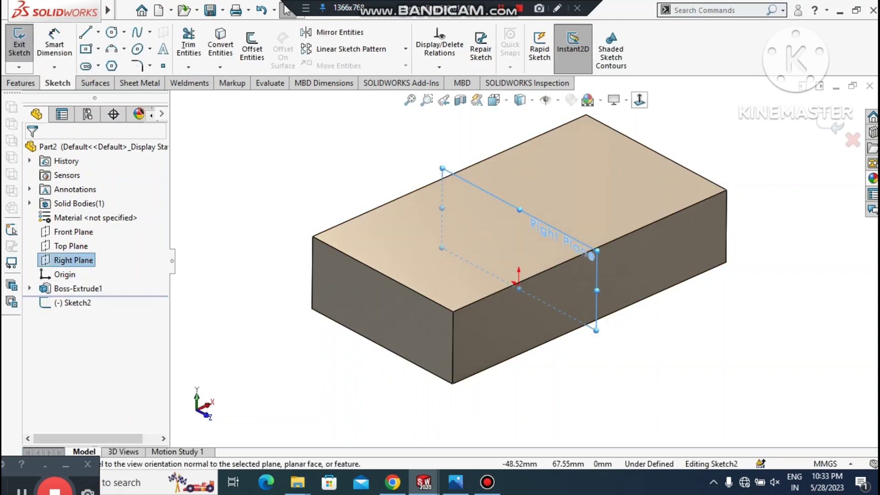
pyautogui.click(756, 372)
pyautogui.scroll(2, 755, 367)
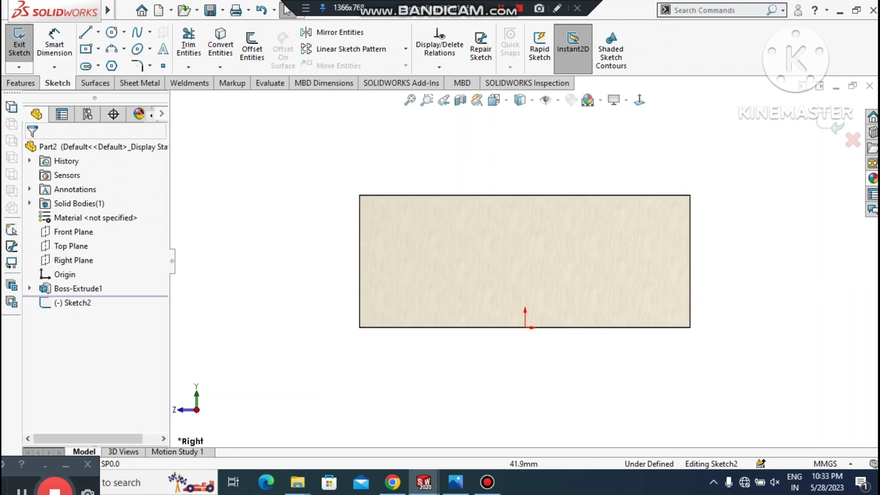
# Step: Check the reference drawing and sketch a vertical line about 26 mm long up from the block's upper-left corner
pyautogui.click(455, 482)
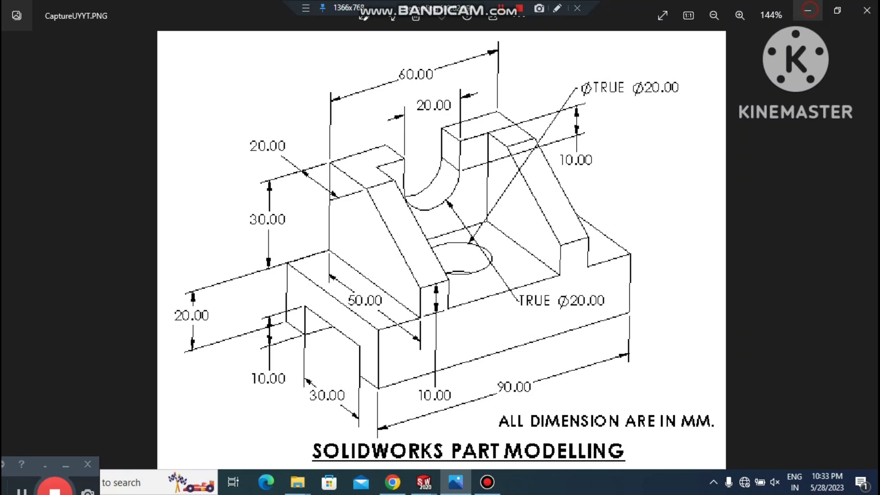
pyautogui.click(810, 10)
pyautogui.click(85, 32)
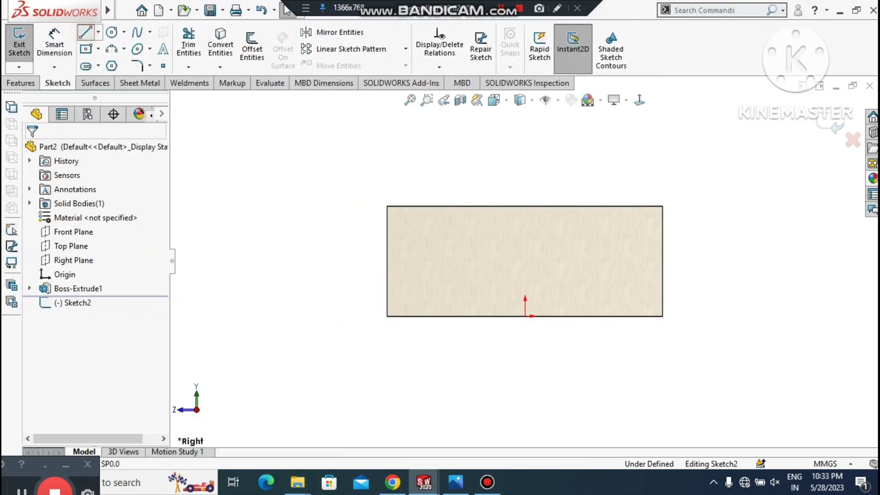
pyautogui.click(85, 32)
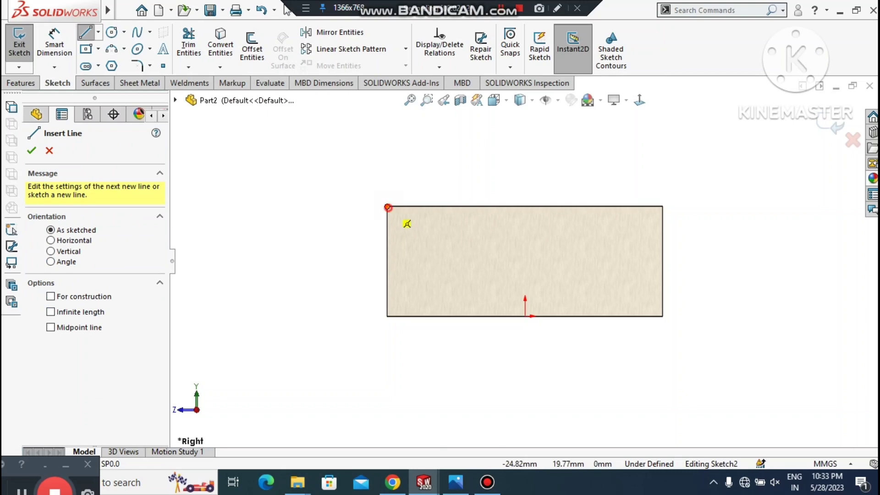
pyautogui.click(387, 207)
pyautogui.scroll(2, 397, 166)
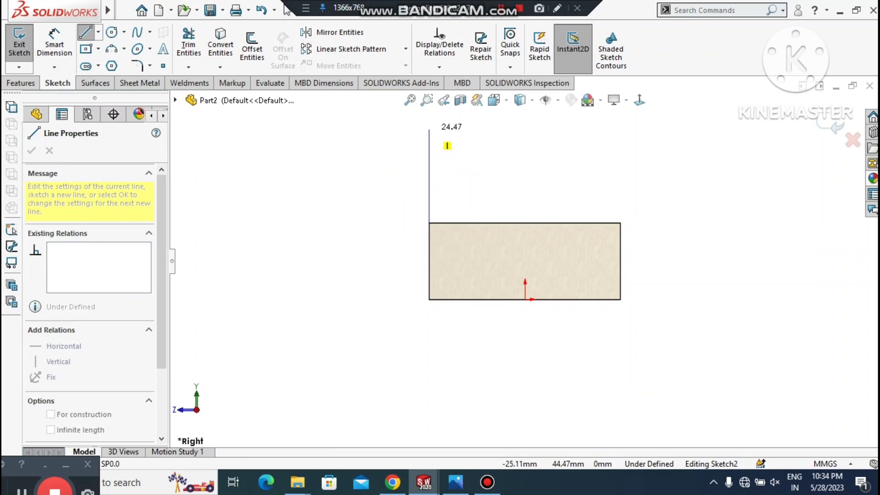
pyautogui.click(429, 123)
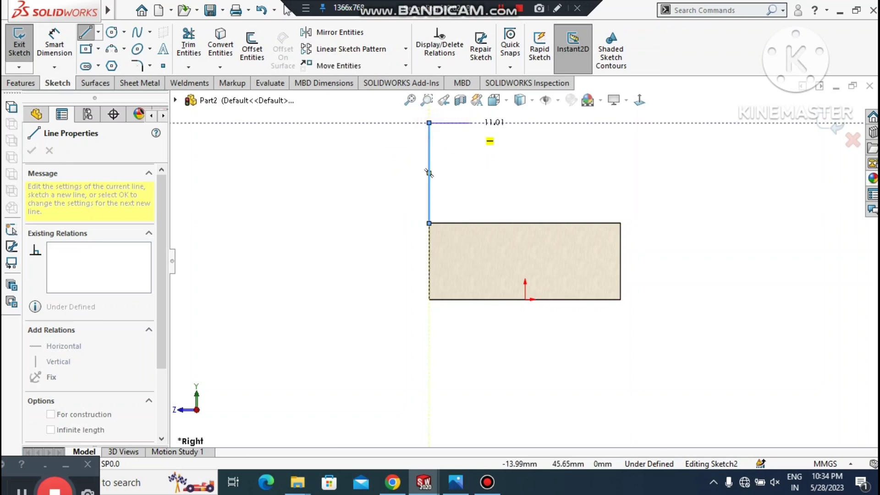
pyautogui.press('Escape')
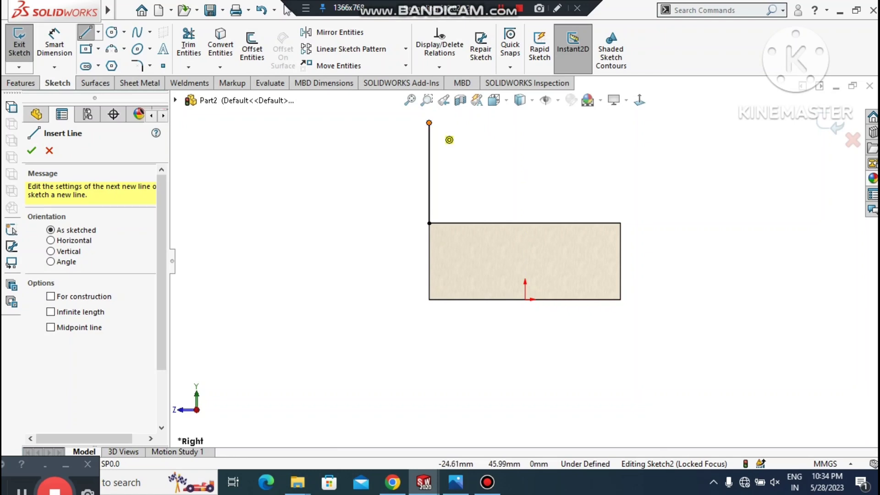
# Step: Close the profile with a top edge about 21 mm long, a slope, a right side about 11.5 mm high and the block's upper edge
pyautogui.click(429, 123)
pyautogui.click(509, 123)
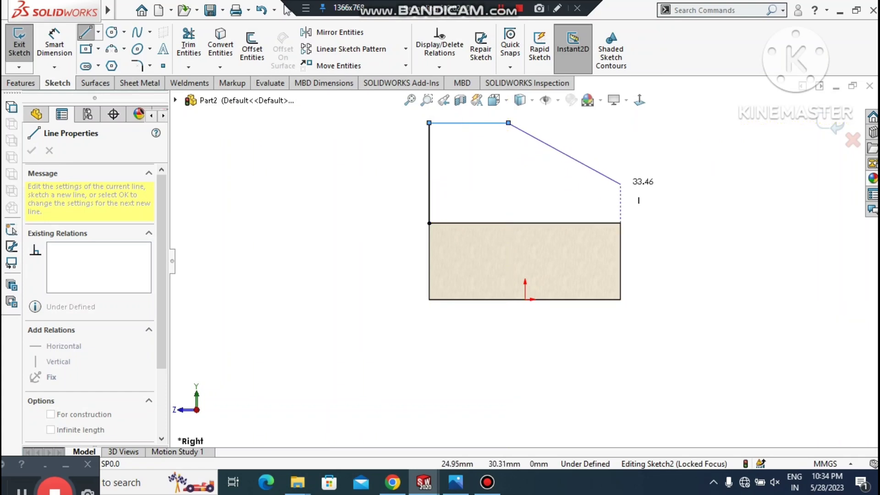
pyautogui.click(621, 179)
pyautogui.click(621, 223)
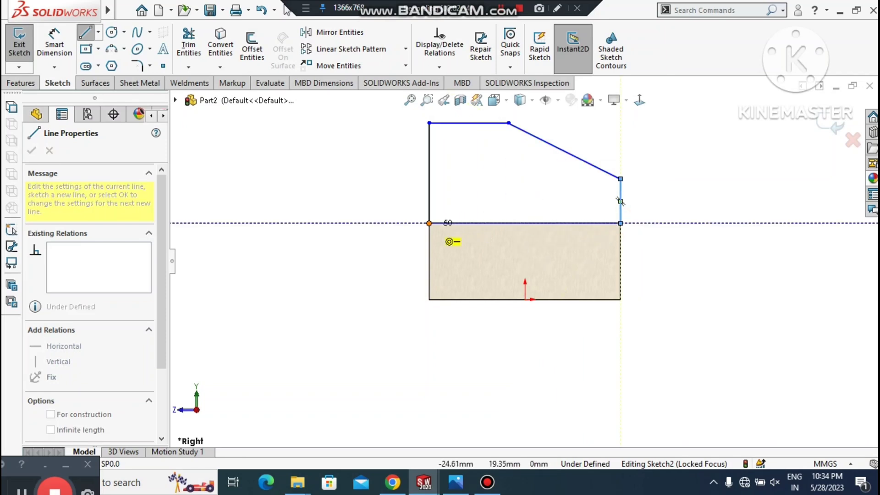
pyautogui.click(429, 223)
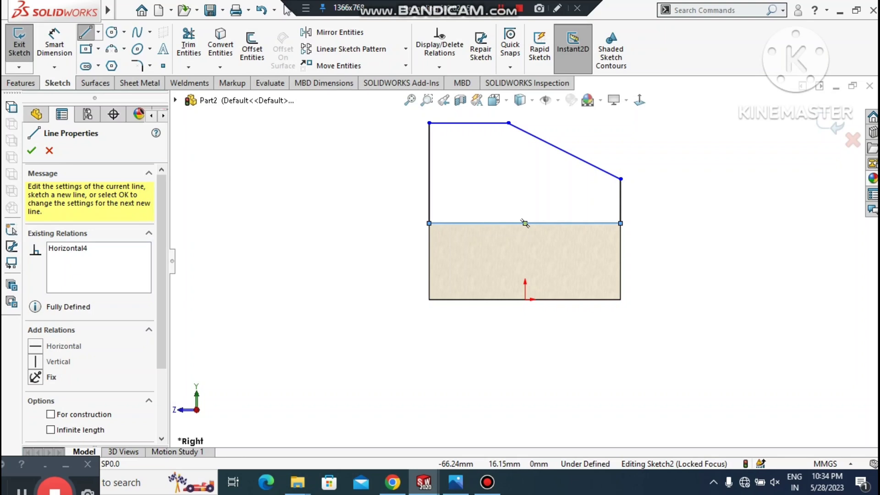
pyautogui.press('Escape')
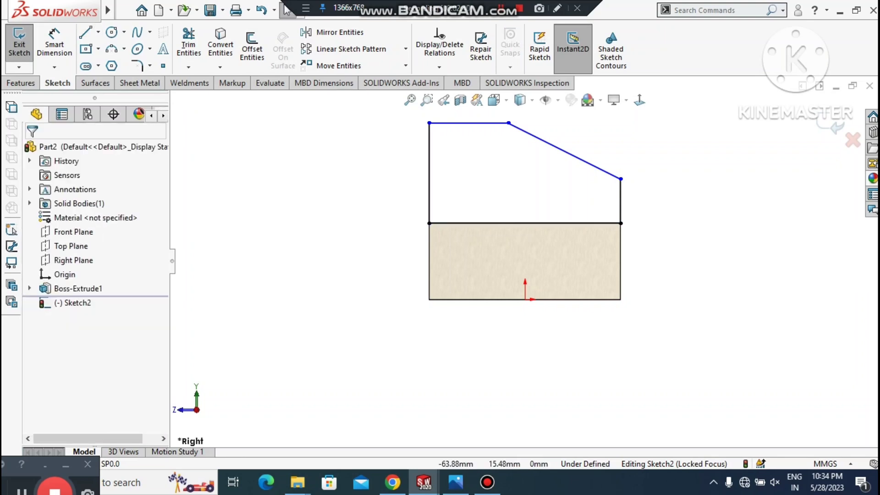
# Step: Dimension the profile's tall vertical side to 30 mm
pyautogui.click(54, 43)
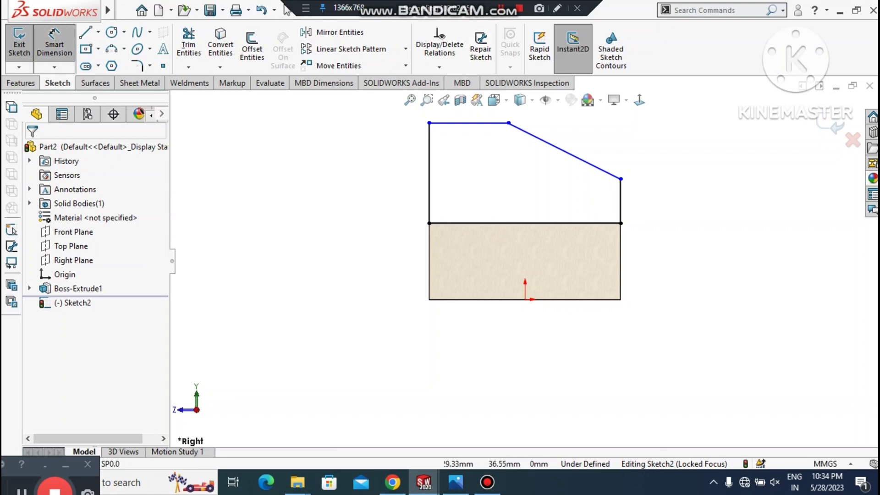
pyautogui.click(425, 143)
pyautogui.click(342, 174)
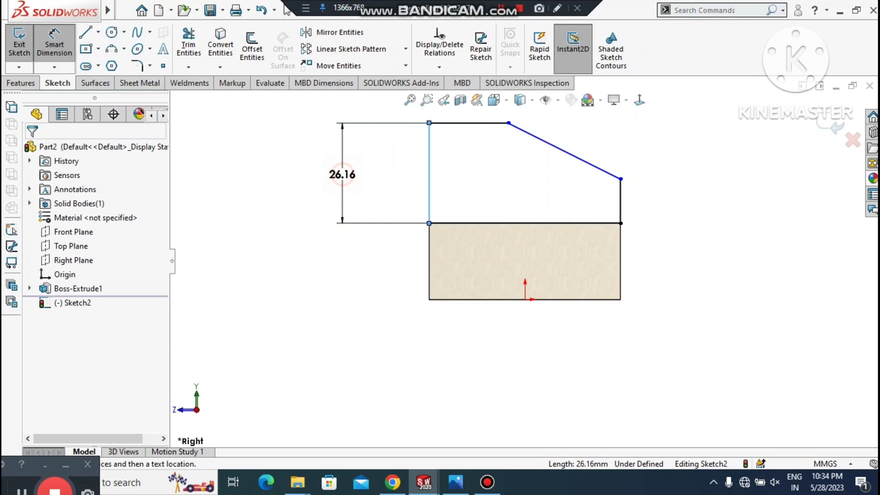
pyautogui.press('Return')
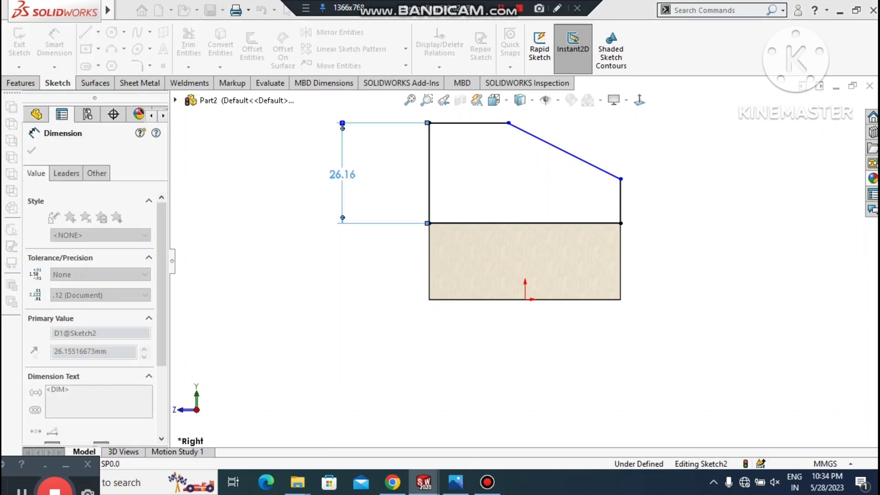
pyautogui.click(312, 329)
# Step: Dimension the profile's horizontal top edge to 20 mm
pyautogui.scroll(2, 525, 263)
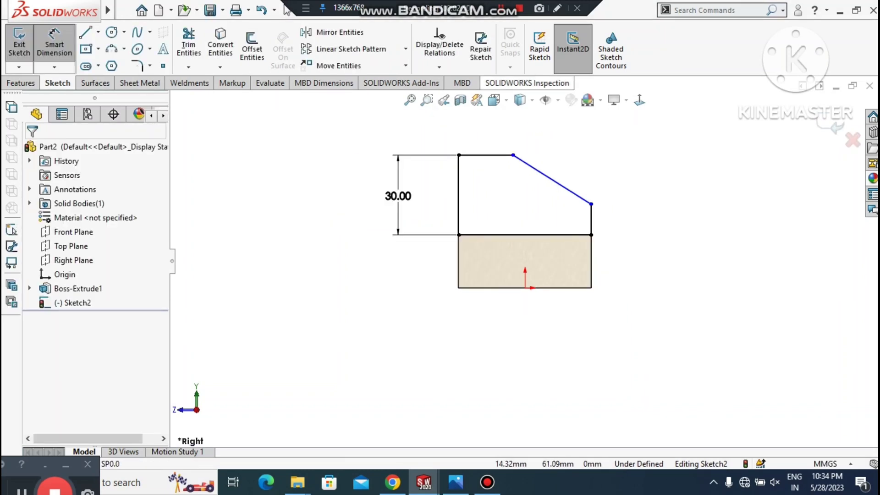
pyautogui.scroll(-1, 475, 94)
pyautogui.click(482, 166)
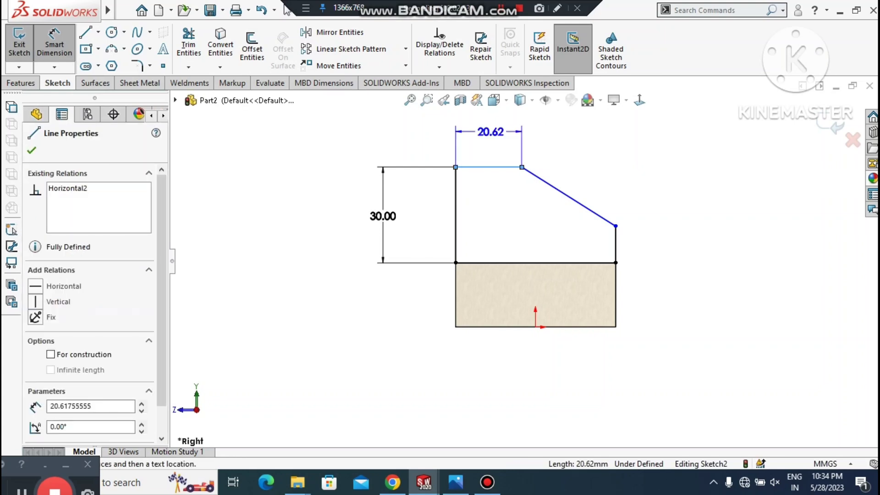
pyautogui.click(489, 133)
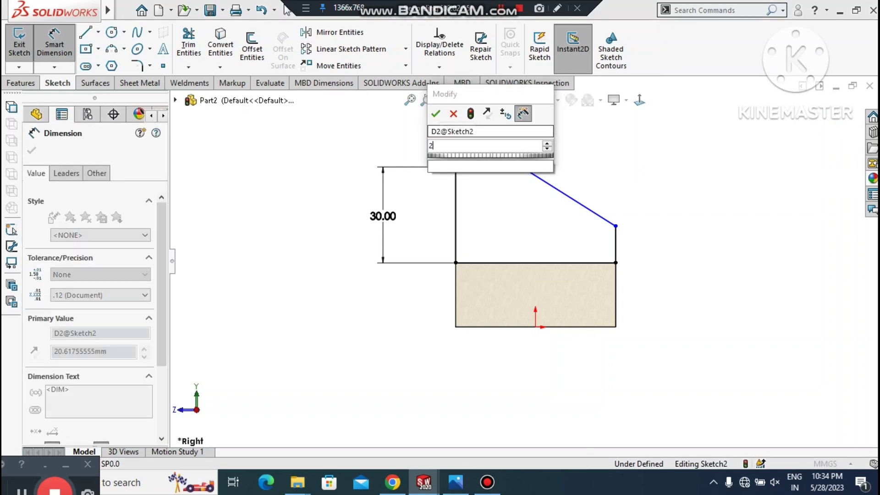
pyautogui.write('20')
pyautogui.press('Return')
pyautogui.click(648, 157)
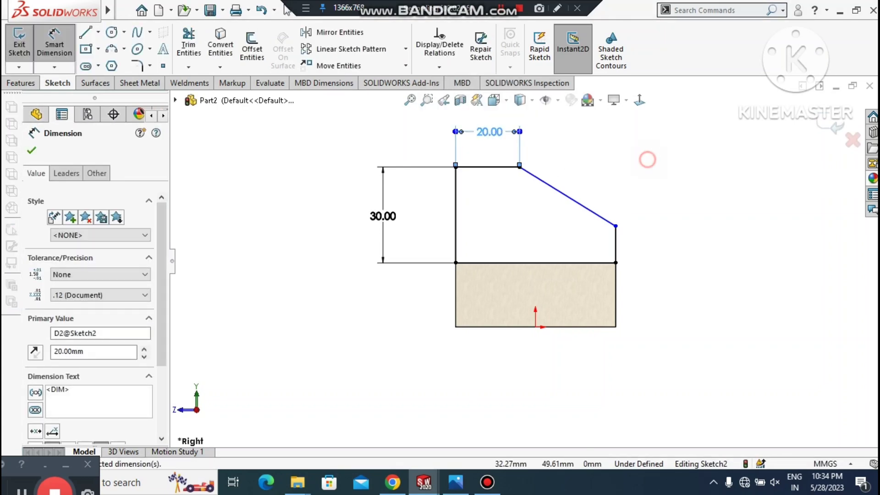
# Step: Dimension the short vertical side below the slope to 10 mm
pyautogui.click(615, 237)
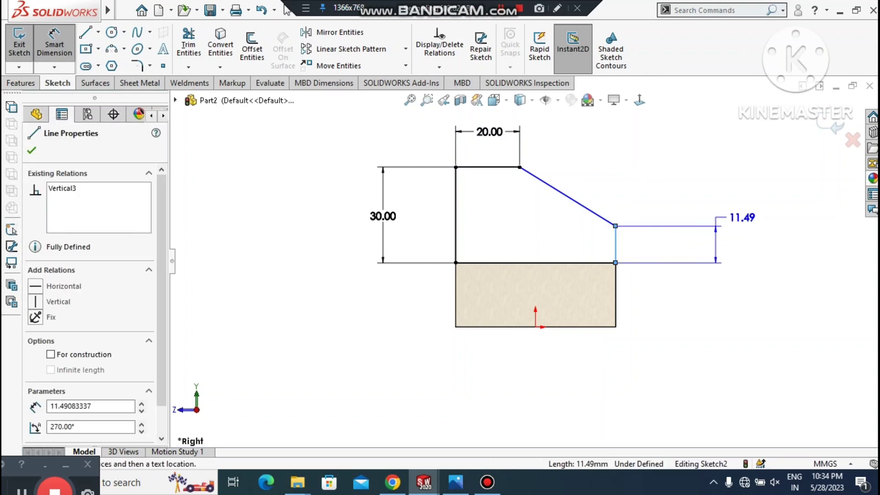
pyautogui.click(720, 199)
pyautogui.write('10')
pyautogui.press('Return')
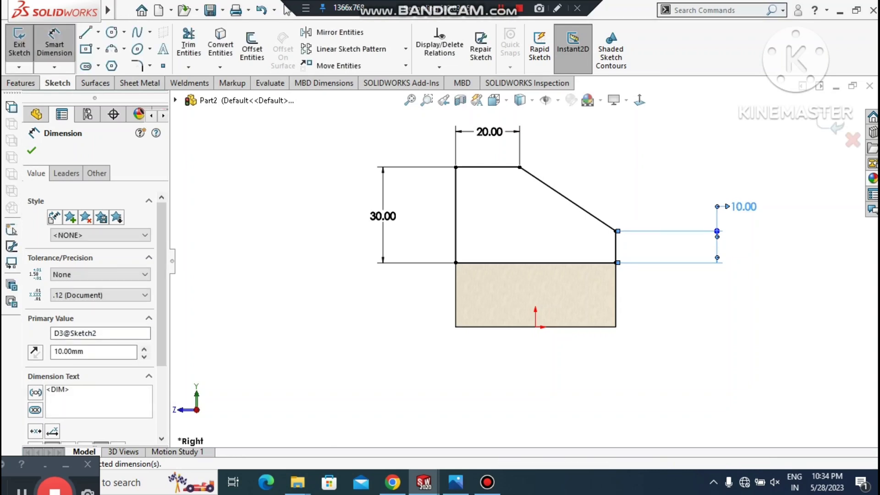
pyautogui.click(678, 169)
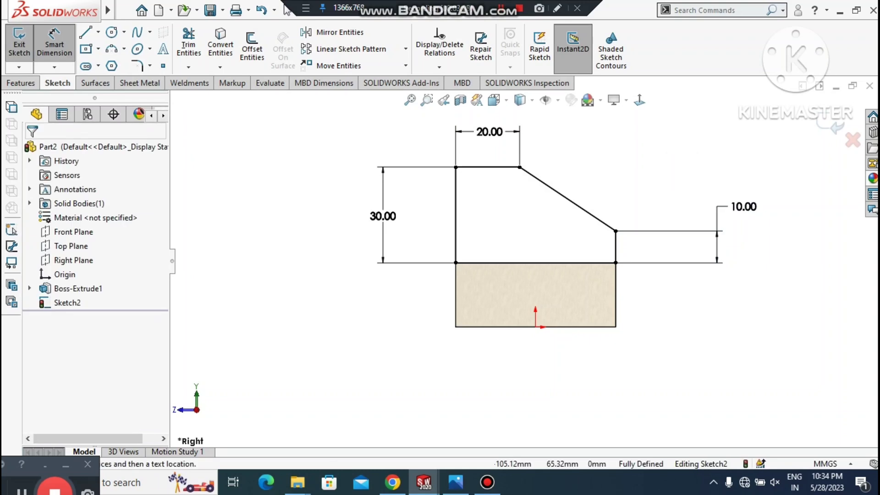
# Step: Start a boss extrude of the sloped profile with the Mid Plane end condition
pyautogui.click(12, 89)
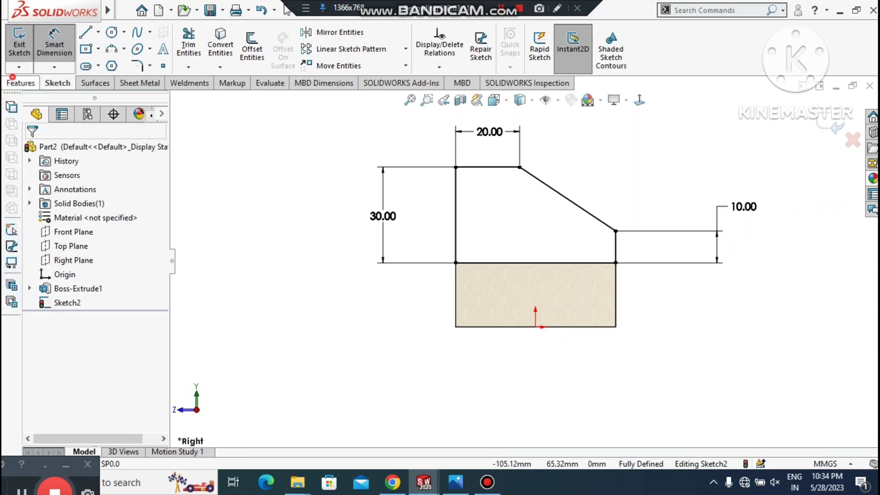
pyautogui.click(13, 77)
pyautogui.scroll(1, 523, 265)
pyautogui.moveTo(499, 275); pyautogui.dragTo(431, 339, button='middle')
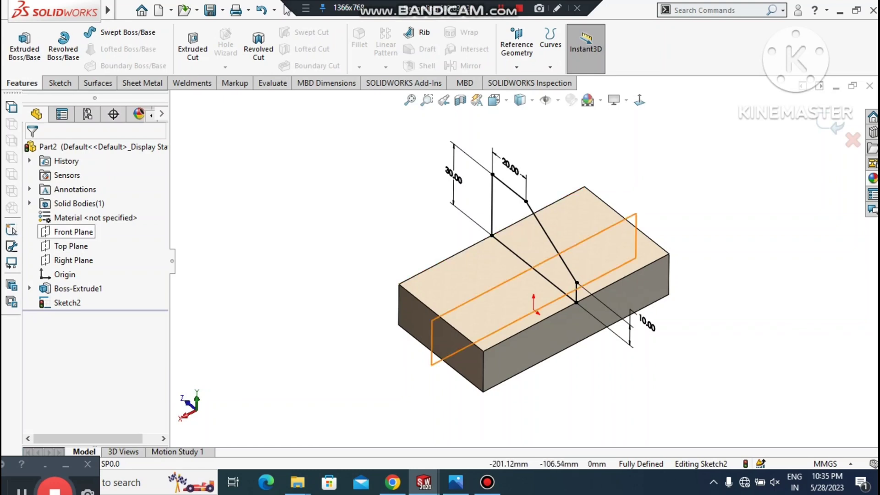
pyautogui.click(27, 46)
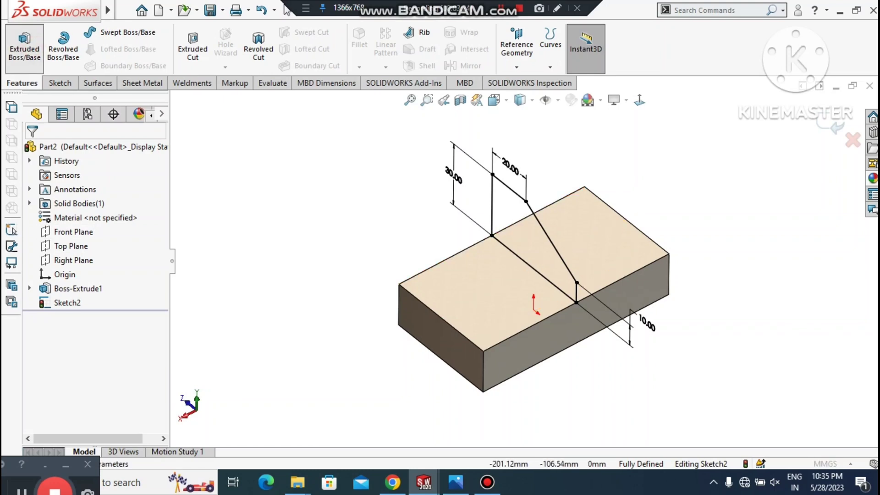
pyautogui.click(76, 227)
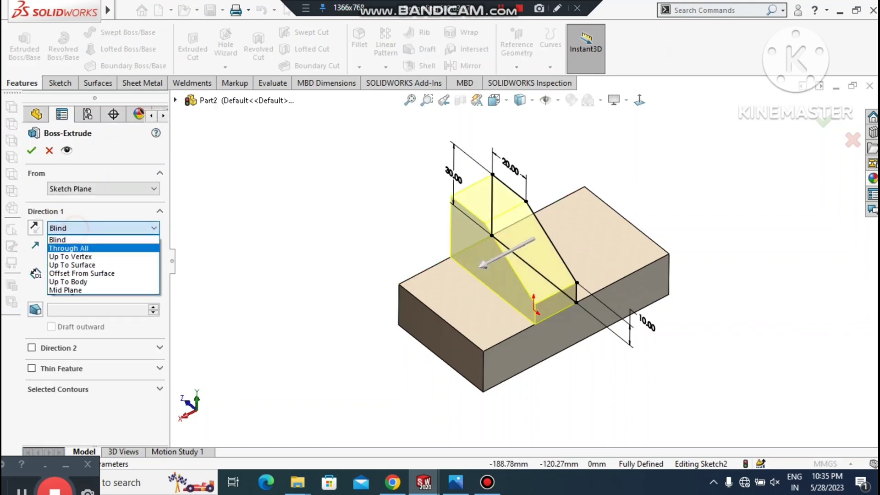
pyautogui.click(65, 289)
# Step: Check the upper block's width in the reference drawing, set the extrusion depth to 60 mm and create the boss
pyautogui.click(456, 482)
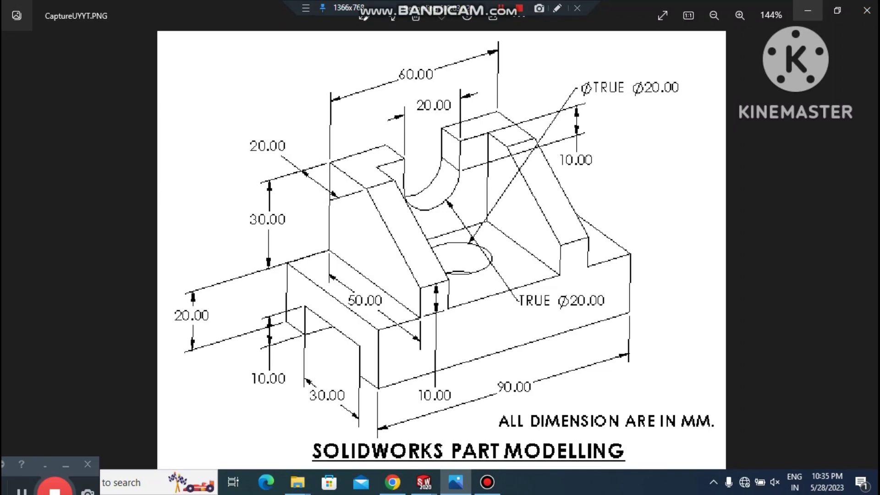
pyautogui.hotkey('alt', 'Tab')
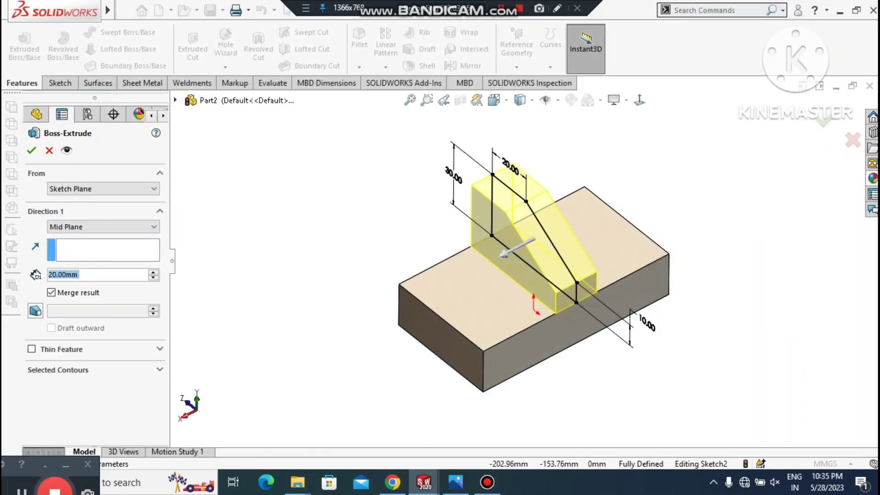
pyautogui.write('6')
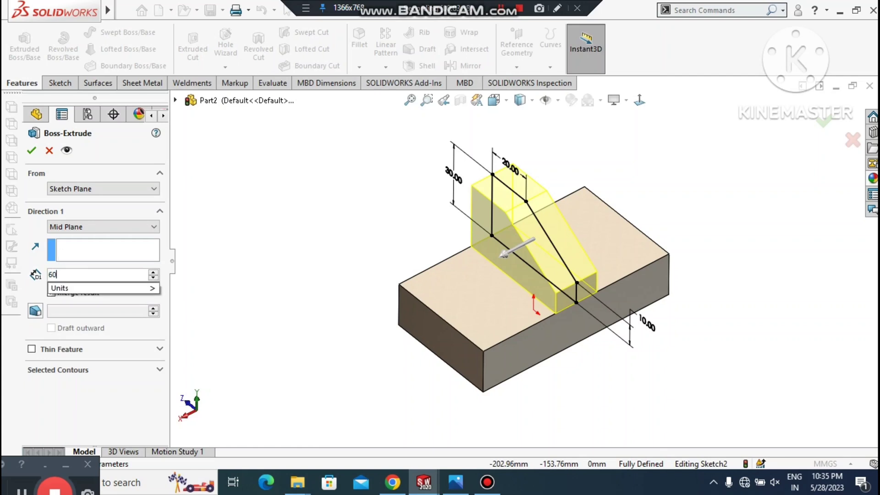
pyautogui.write('0')
pyautogui.press('Return')
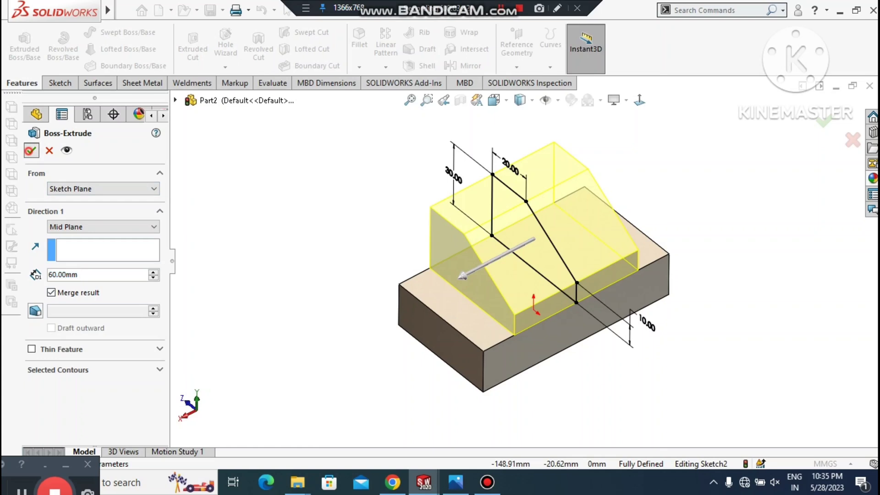
pyautogui.click(30, 150)
pyautogui.click(292, 247)
# Step: Open a new sketch on the flat top face of the sloped boss
pyautogui.moveTo(292, 247); pyautogui.dragTo(274, 239, button='middle')
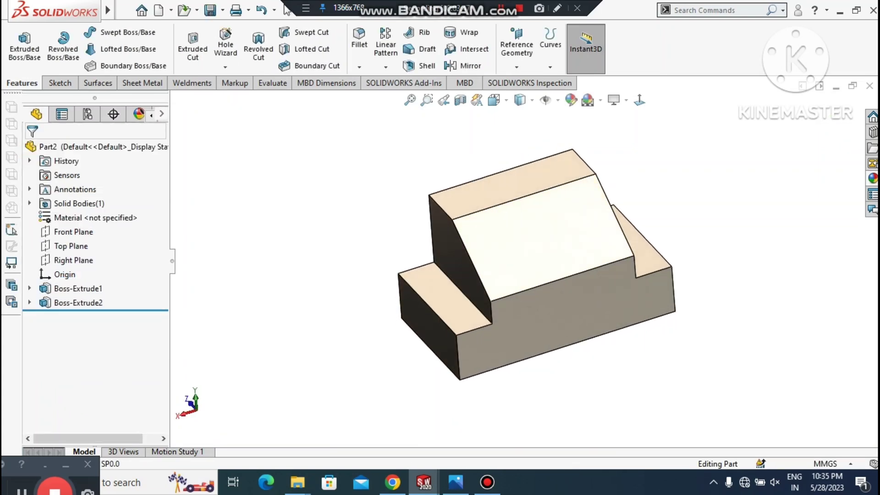
pyautogui.scroll(-2, 512, 185)
pyautogui.rightClick(512, 184)
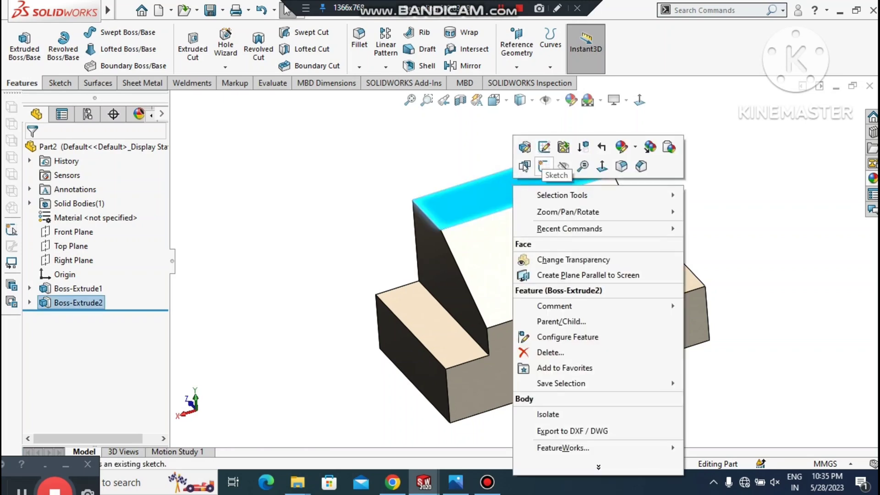
pyautogui.click(543, 166)
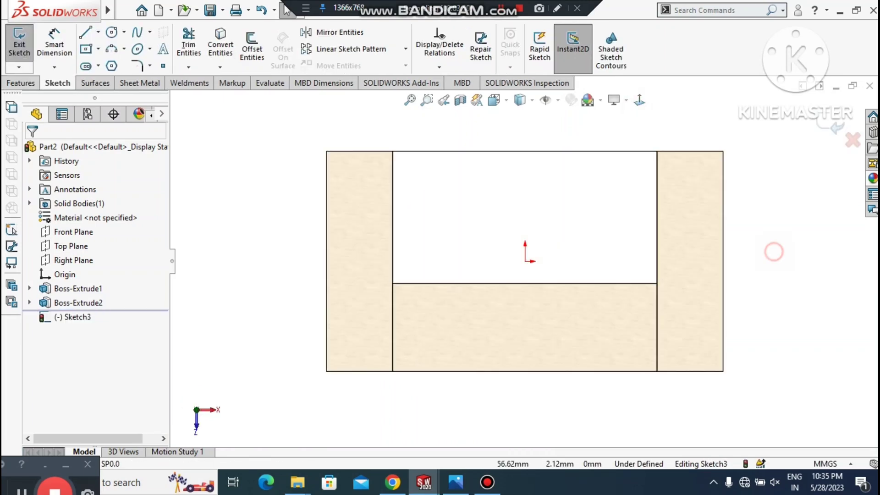
# Step: Sketch a center rectangle about 44.6 mm wide and 35.6 mm high, centred on the origin
pyautogui.click(98, 32)
pyautogui.click(110, 63)
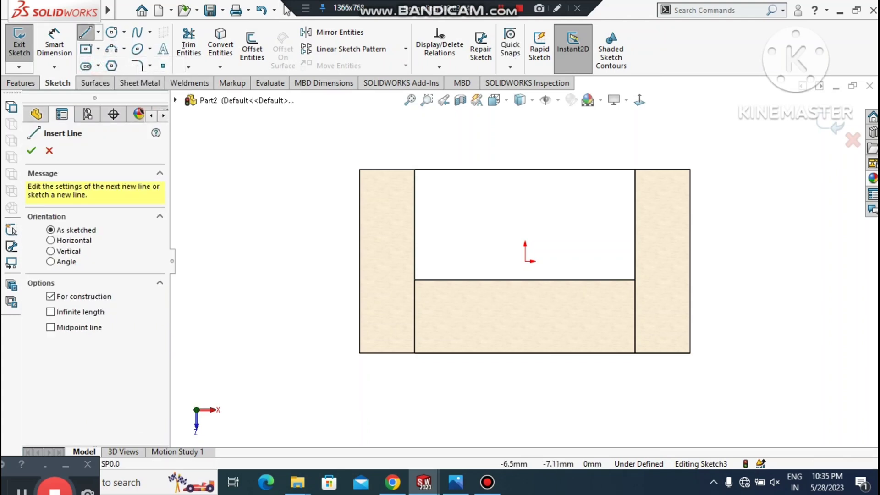
pyautogui.click(98, 49)
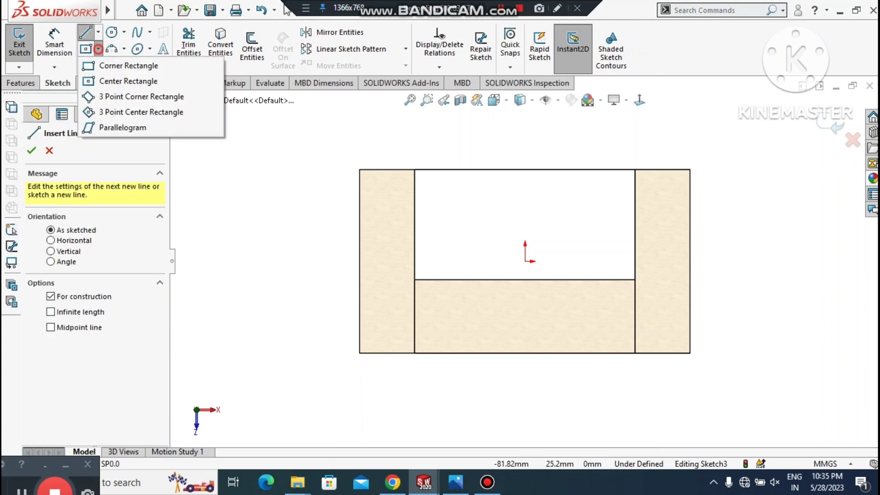
pyautogui.press('Escape')
pyautogui.press('Escape')
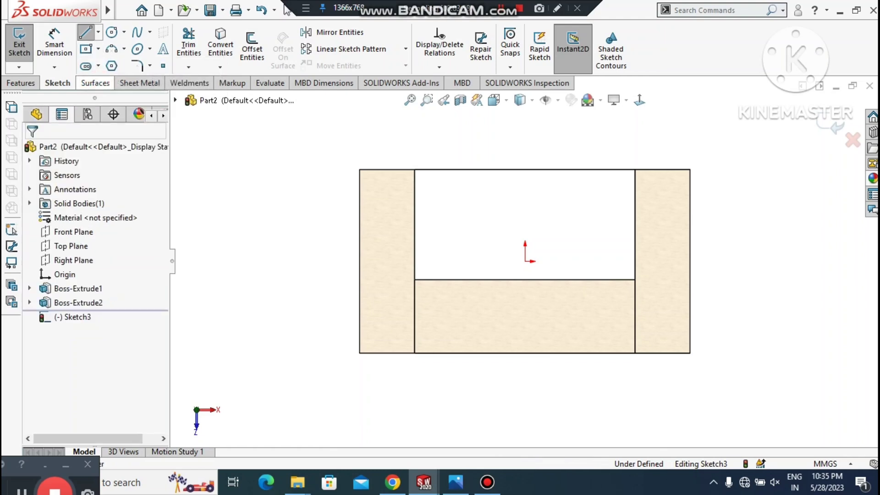
pyautogui.click(525, 261)
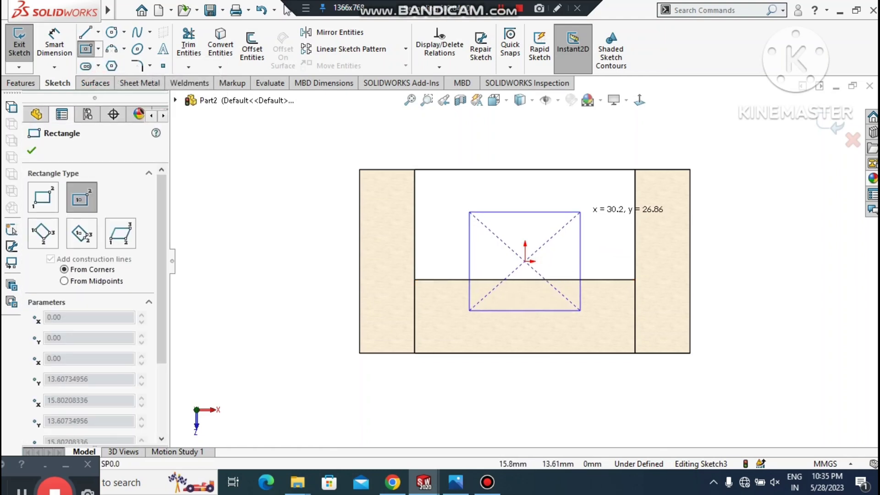
pyautogui.click(607, 196)
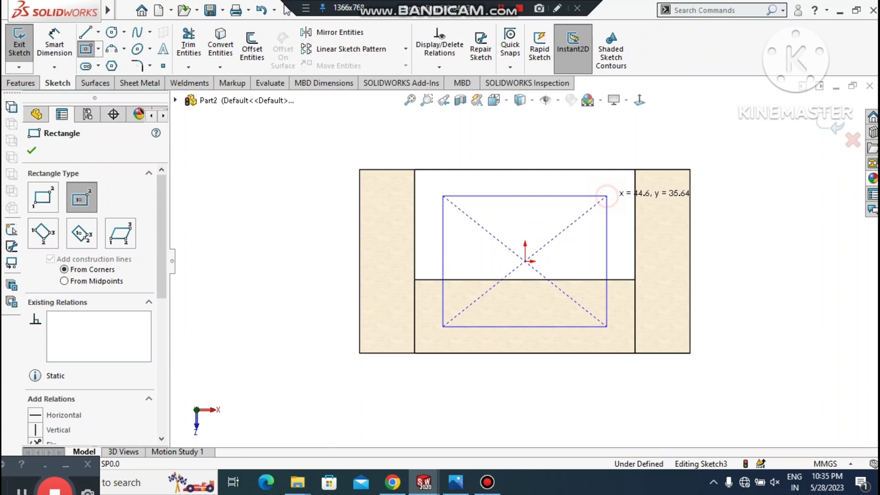
pyautogui.press('Escape')
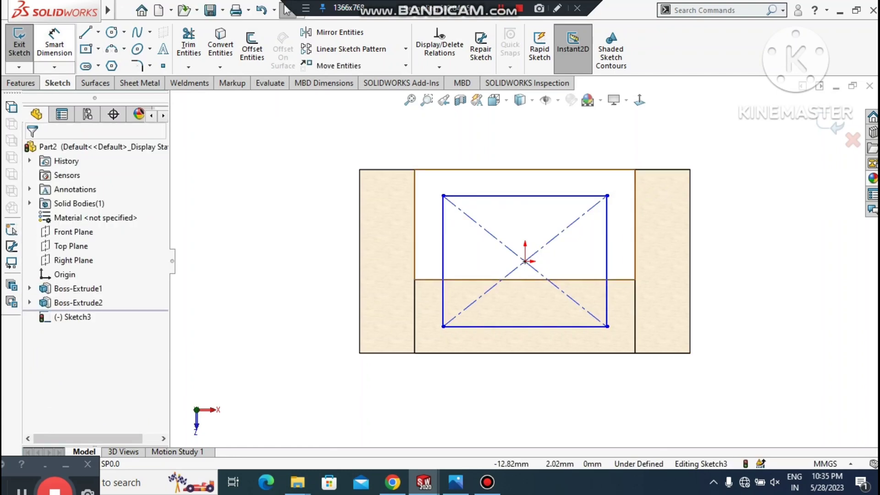
# Step: Dimension the rectangle's left side 10 mm from the upper boss's left edge
pyautogui.click(54, 45)
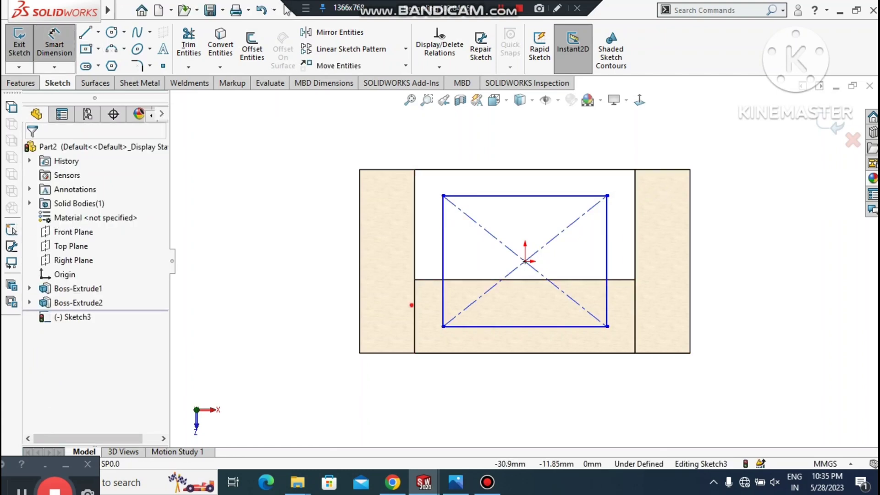
pyautogui.click(414, 305)
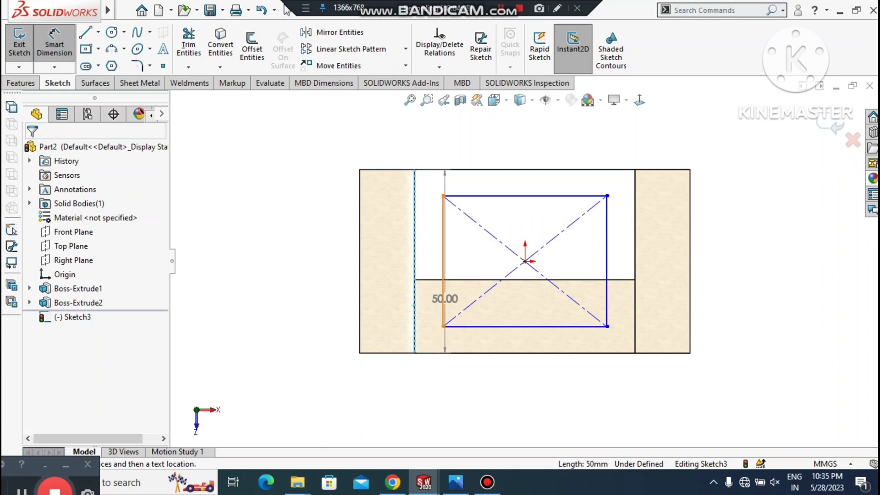
pyautogui.click(443, 298)
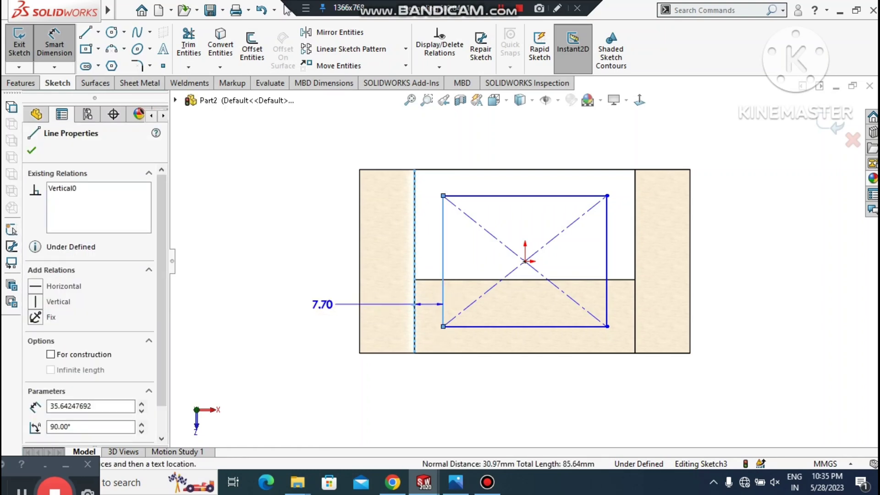
pyautogui.click(281, 305)
pyautogui.write('10')
pyautogui.press('Return')
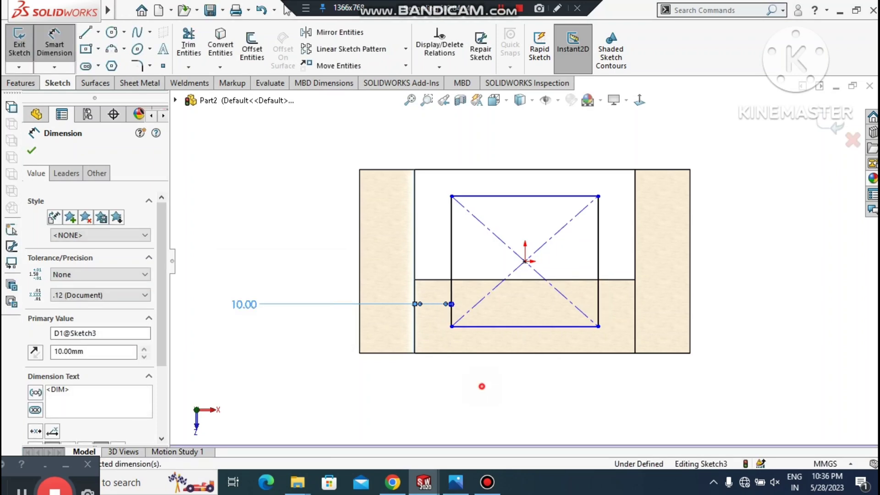
pyautogui.click(482, 387)
# Step: Dimension the rectangle's lower side 10 mm from the block's lower edge in this view
pyautogui.click(532, 326)
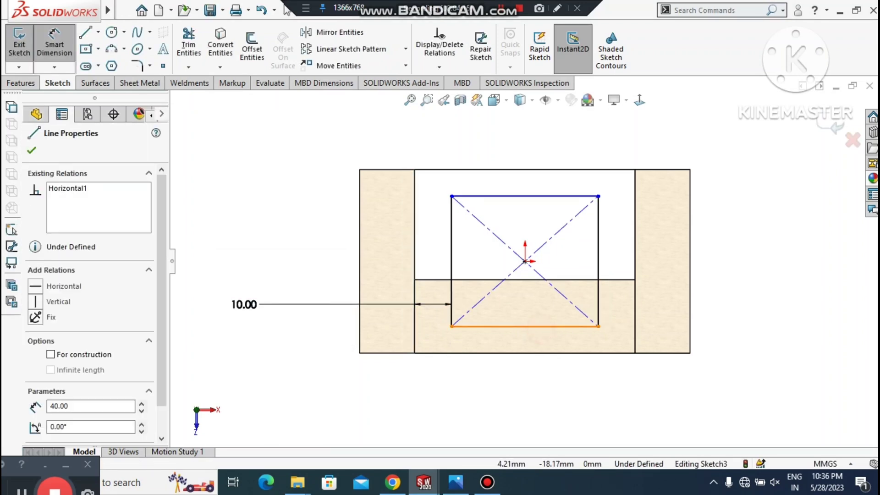
pyautogui.click(527, 353)
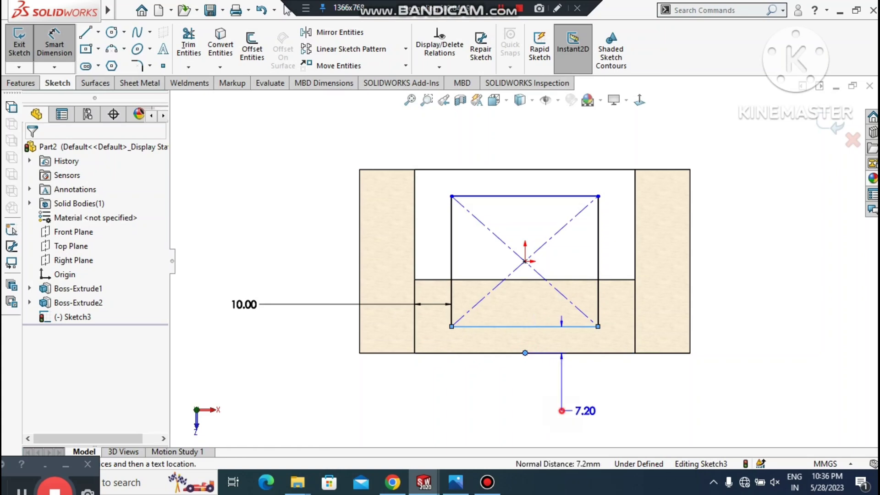
pyautogui.click(573, 409)
pyautogui.write('10')
pyautogui.press('Return')
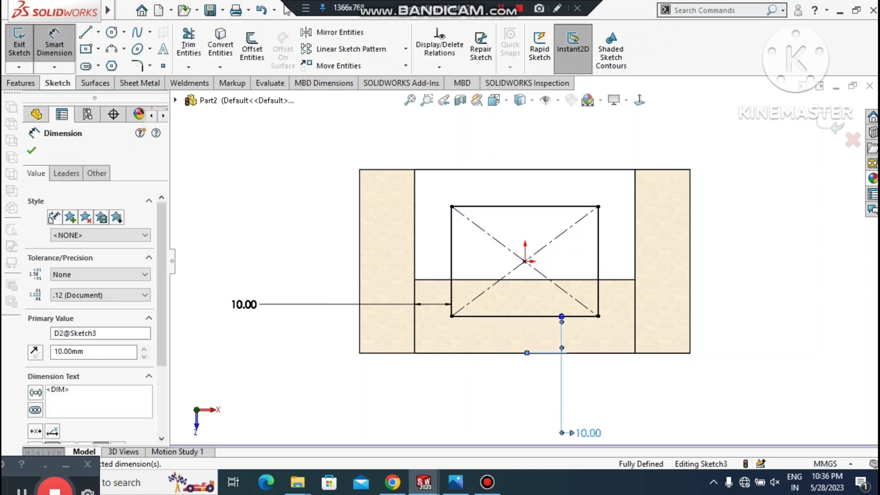
pyautogui.click(790, 359)
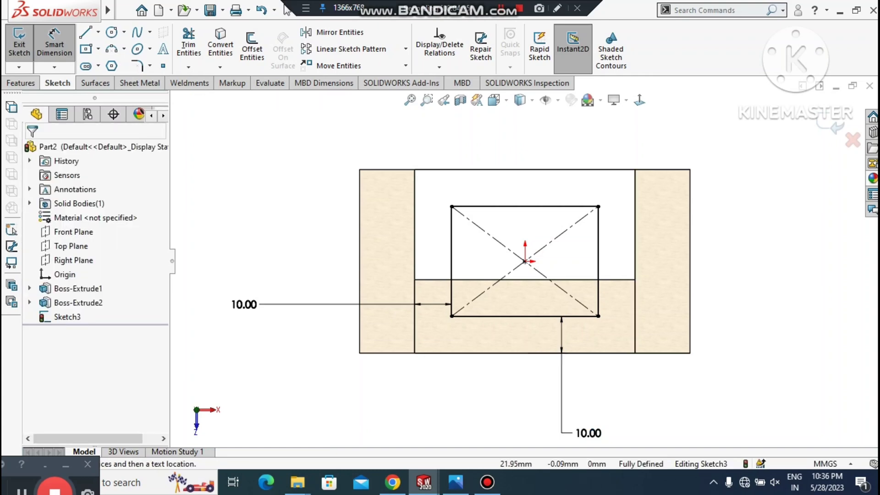
# Step: Add a driven dimension between the rectangle's right side and the upper boss's right edge
pyautogui.click(601, 269)
pyautogui.click(635, 229)
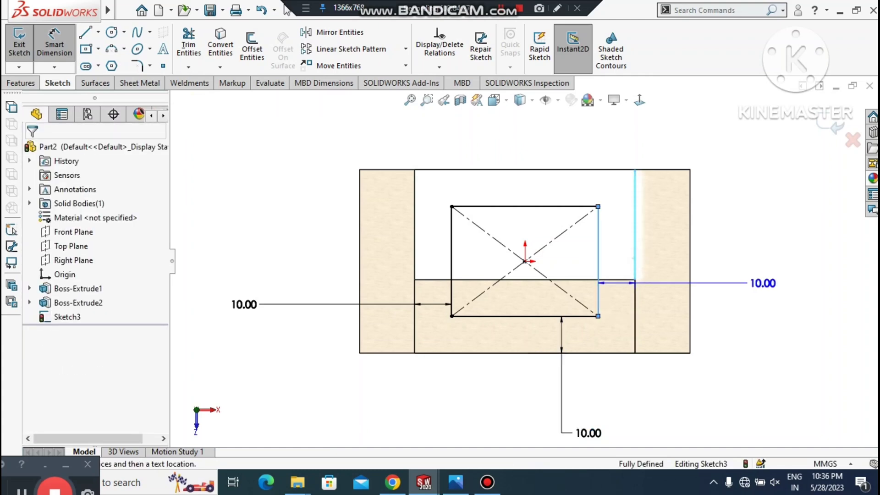
pyautogui.click(769, 302)
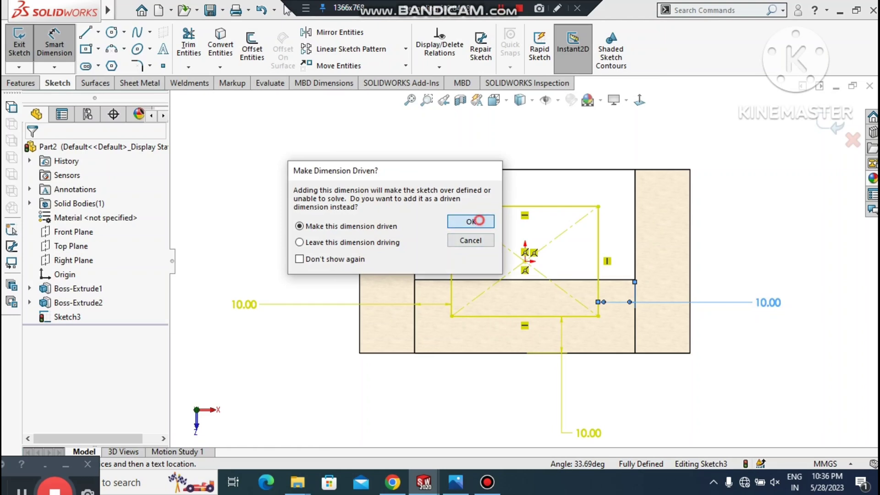
pyautogui.click(478, 220)
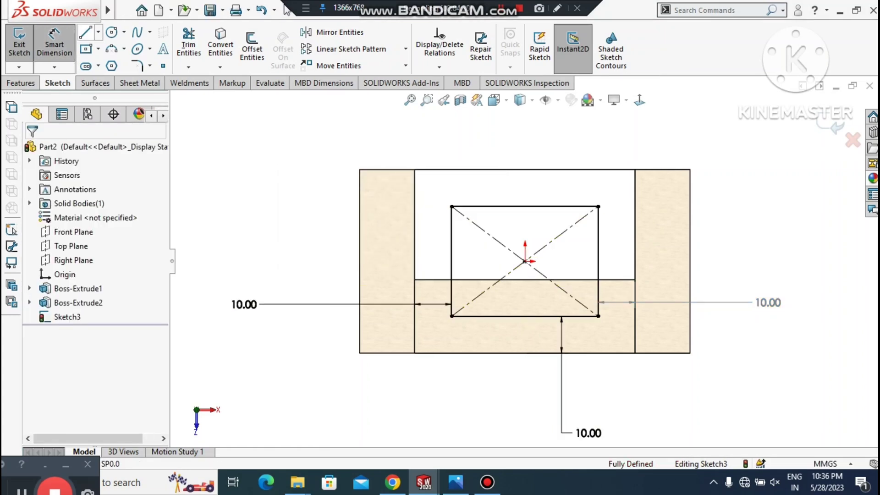
# Step: Extend both vertical sides of the rectangle with lines past the block's upper edge and join them with a 40 mm horizontal line
pyautogui.press('l')
pyautogui.click(452, 206)
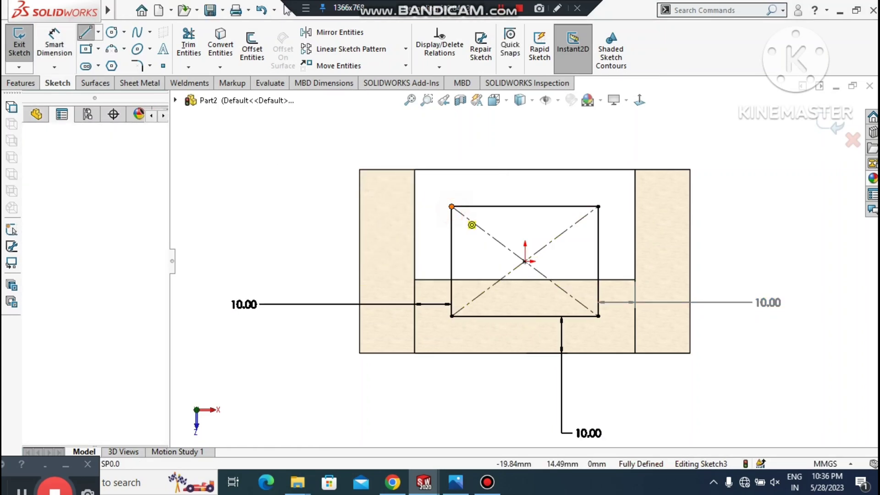
pyautogui.click(452, 147)
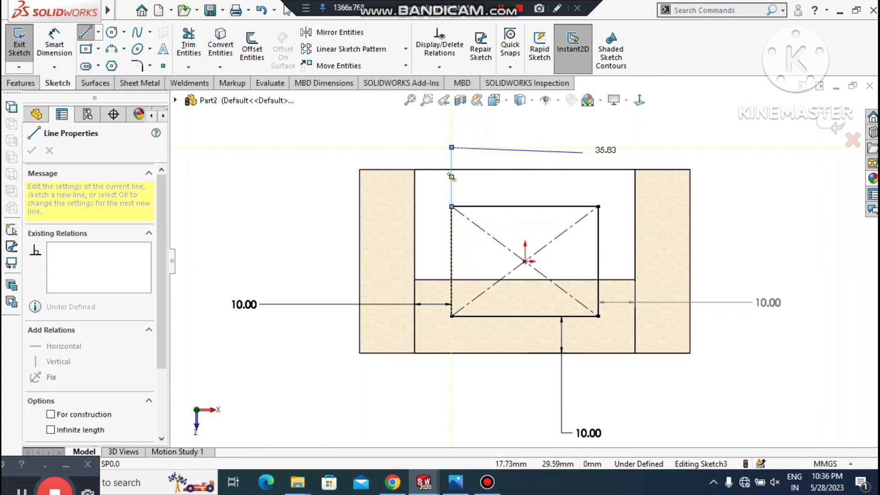
pyautogui.press('Escape')
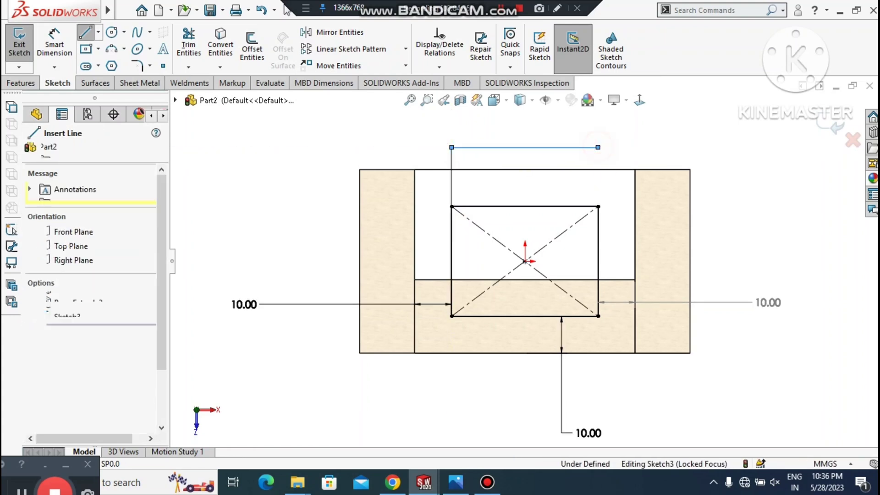
pyautogui.click(598, 207)
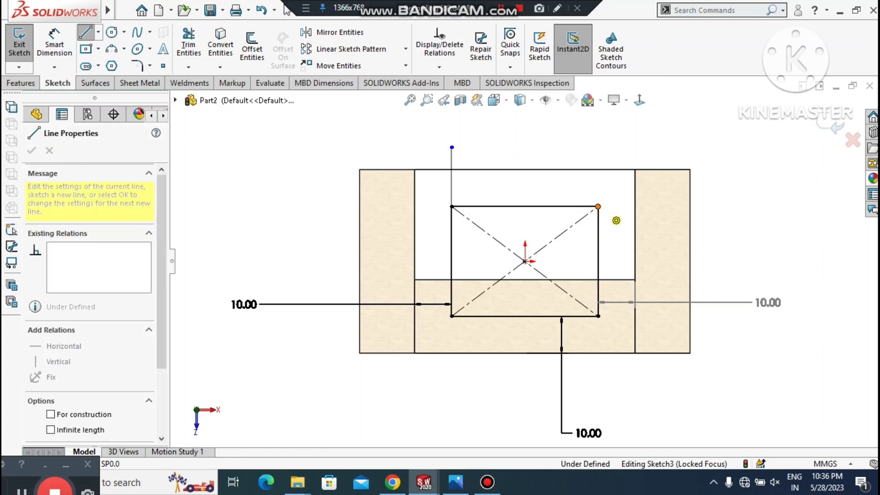
pyautogui.click(598, 147)
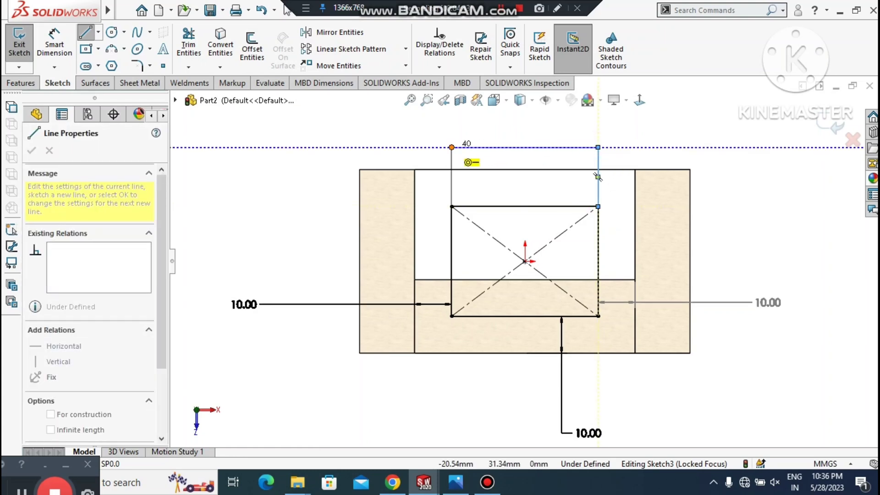
pyautogui.doubleClick(452, 147)
pyautogui.press('Escape')
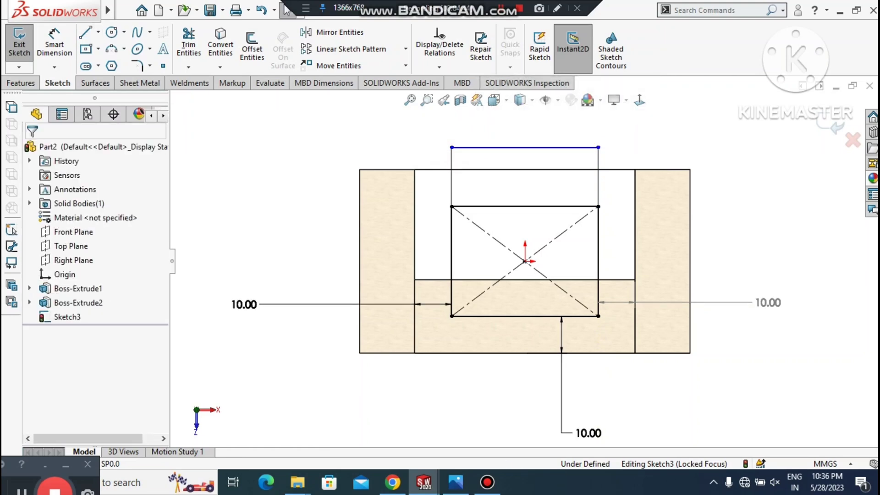
# Step: Power-trim the rectangle's original upper side so the rectangle and its extension form one closed profile
pyautogui.click(188, 44)
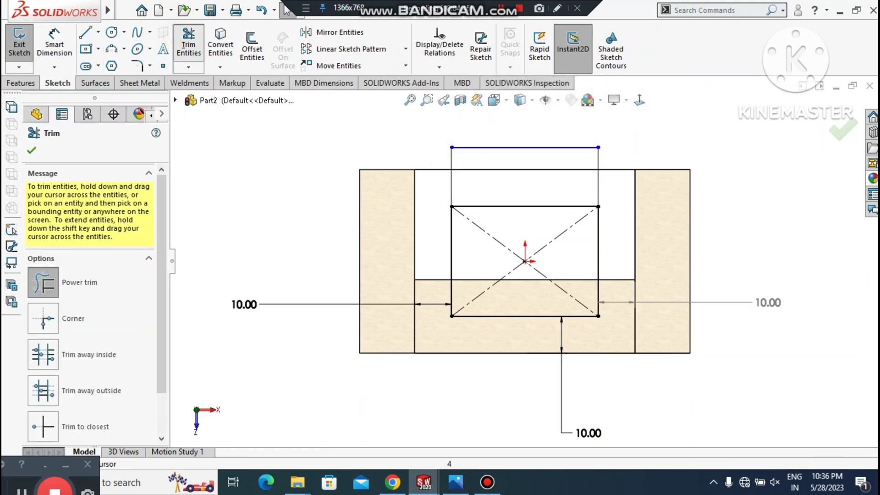
pyautogui.moveTo(529, 186); pyautogui.dragTo(517, 225)
pyautogui.scroll(2, 526, 261)
pyautogui.moveTo(514, 311); pyautogui.dragTo(330, 262, button='middle')
pyautogui.moveTo(472, 211)
pyautogui.mouseDown(button='middle')
pyautogui.moveTo(458, 233)
pyautogui.moveTo(463, 250)
pyautogui.mouseUp(button='middle')
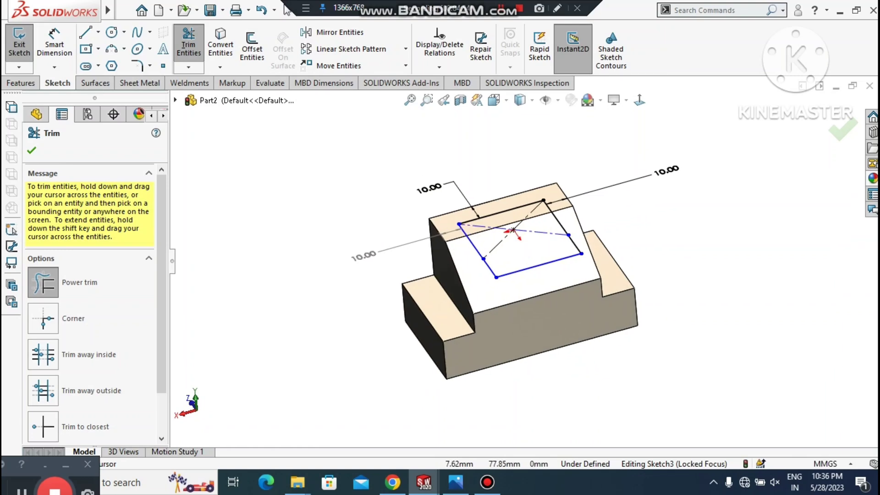
pyautogui.scroll(-2, 561, 349)
pyautogui.scroll(2, 563, 358)
pyautogui.scroll(2, 692, 303)
pyautogui.moveTo(692, 304); pyautogui.dragTo(704, 294, button='middle')
pyautogui.scroll(-4, 484, 271)
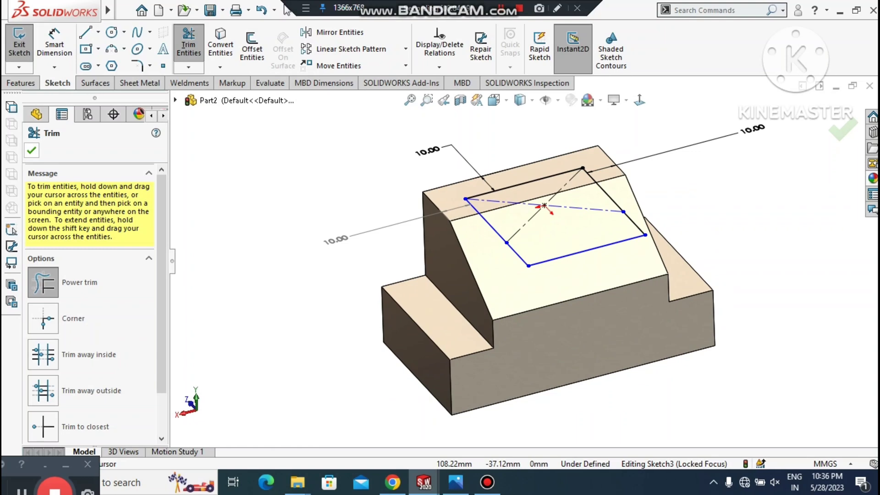
pyautogui.click(31, 150)
# Step: Create an extruded cut of the profile with the Up To Surface end condition, ending at the top face of the base
pyautogui.click(24, 83)
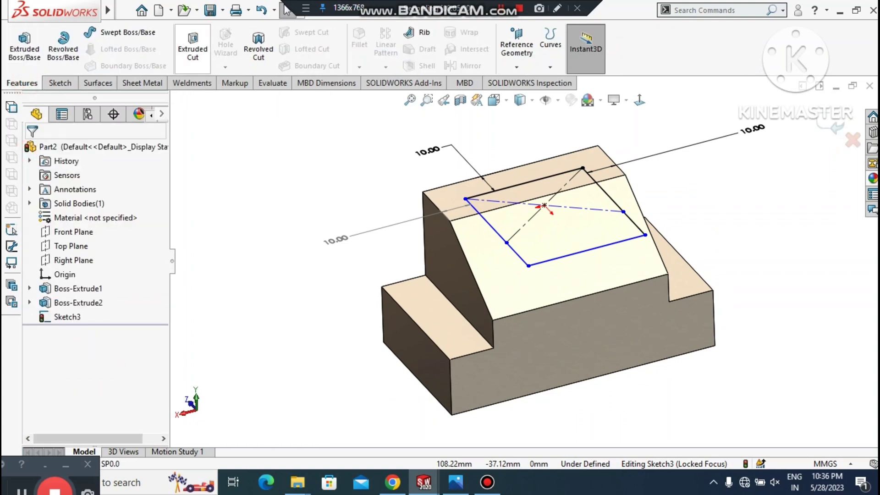
pyautogui.click(188, 42)
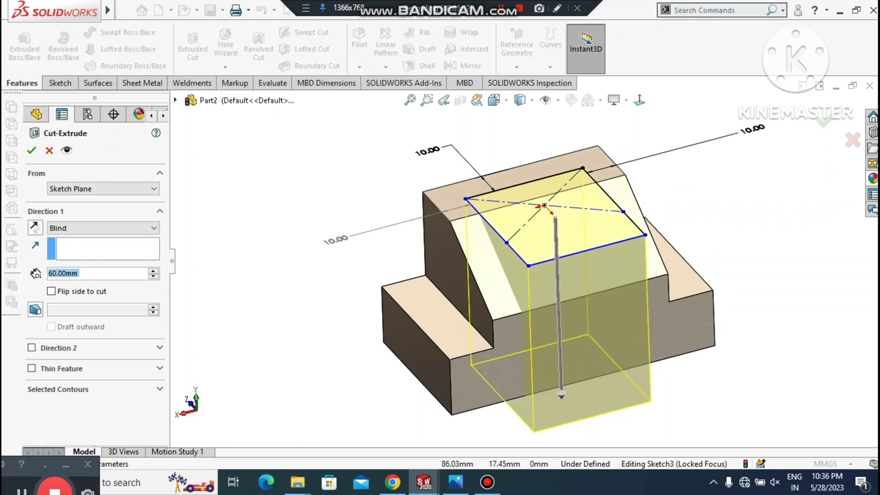
pyautogui.click(103, 228)
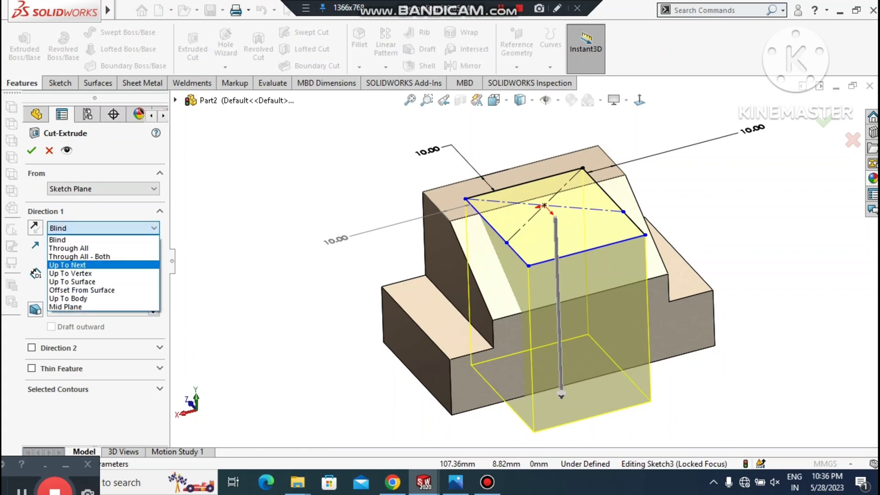
pyautogui.click(65, 265)
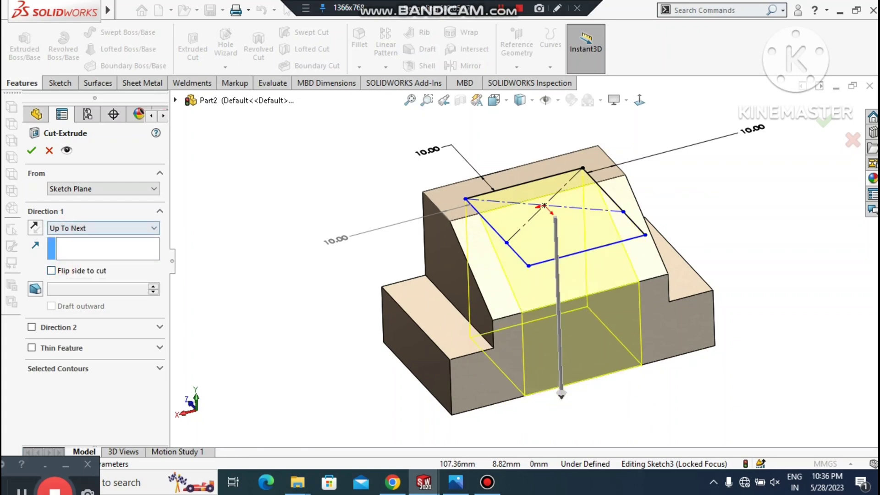
pyautogui.click(103, 227)
pyautogui.click(71, 281)
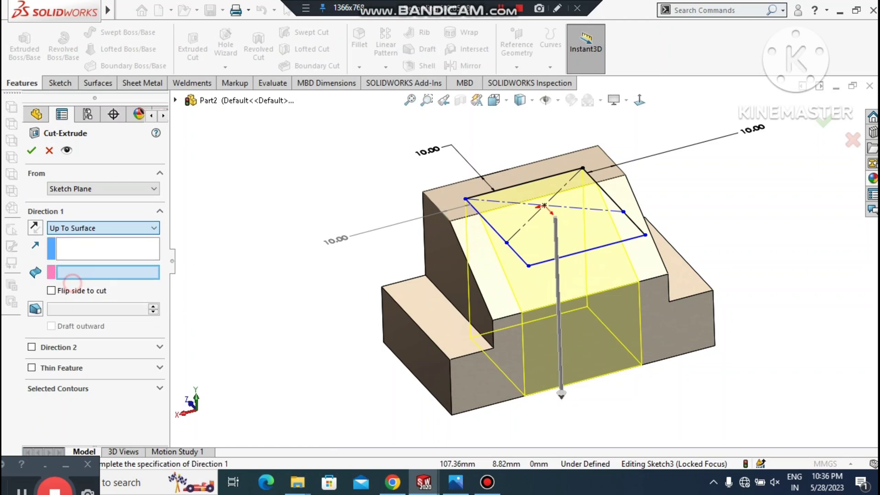
pyautogui.click(453, 314)
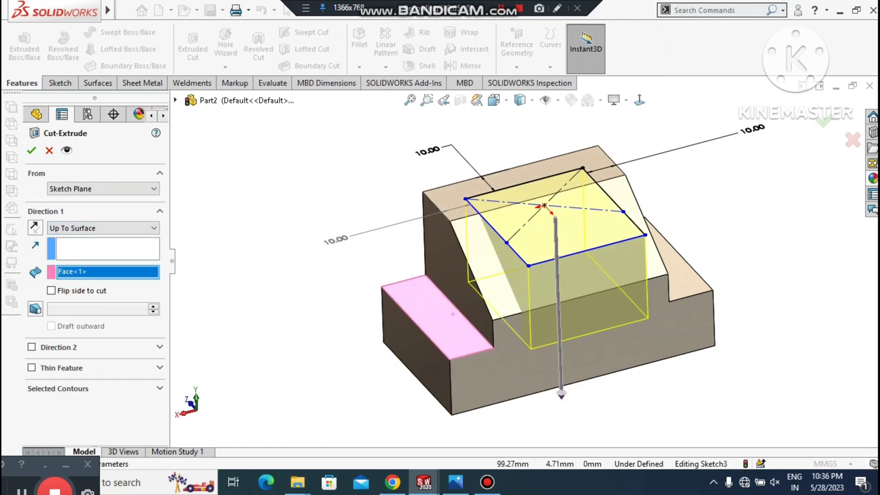
pyautogui.click(31, 150)
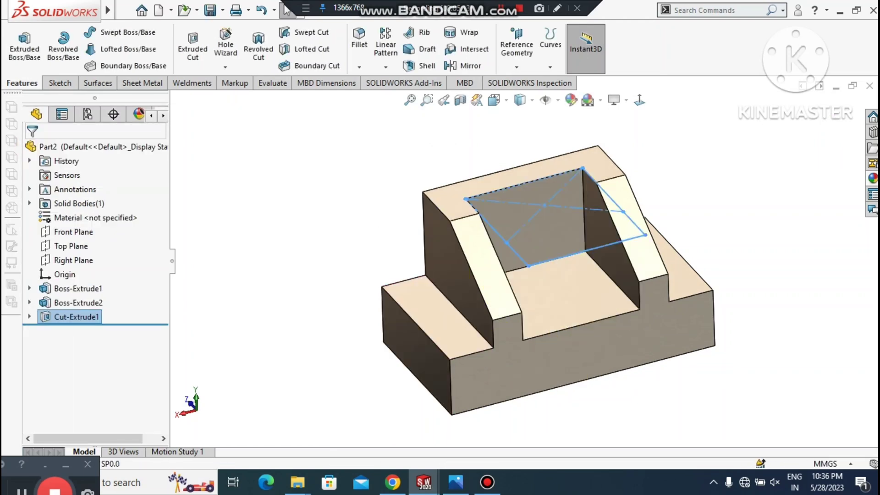
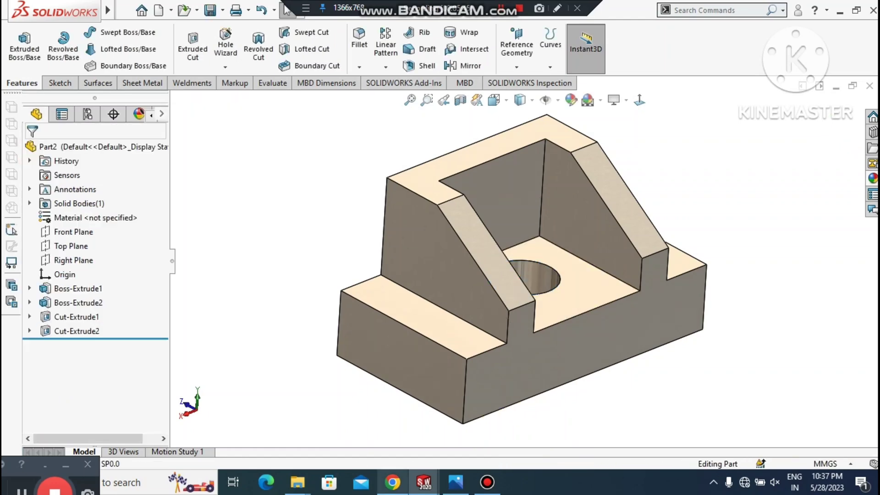
# Step: Check the reference drawing and start a sketch on the part's flat back face, viewed face-on
pyautogui.click(456, 483)
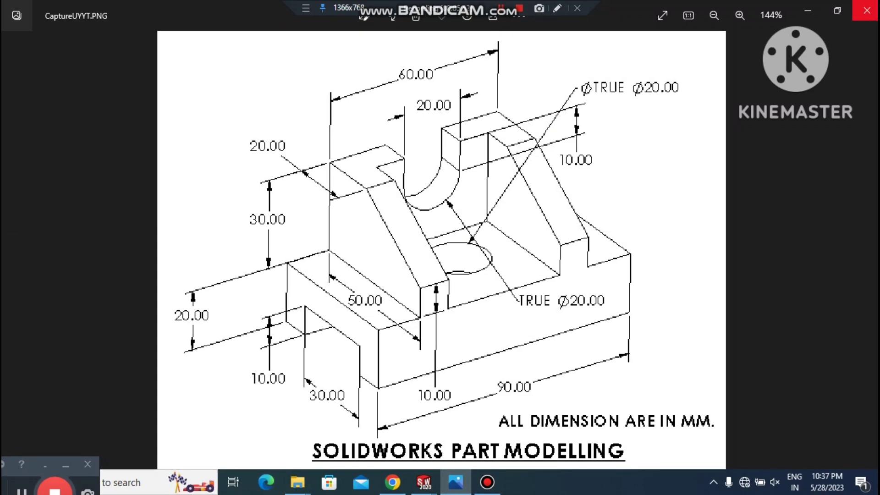
pyautogui.click(810, 11)
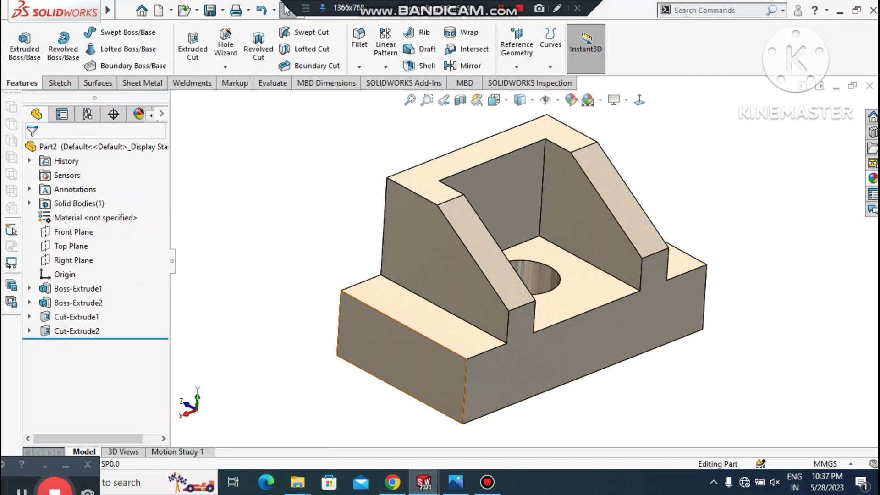
pyautogui.moveTo(412, 275); pyautogui.dragTo(532, 249, button='middle')
pyautogui.rightClick(532, 249)
pyautogui.click(564, 186)
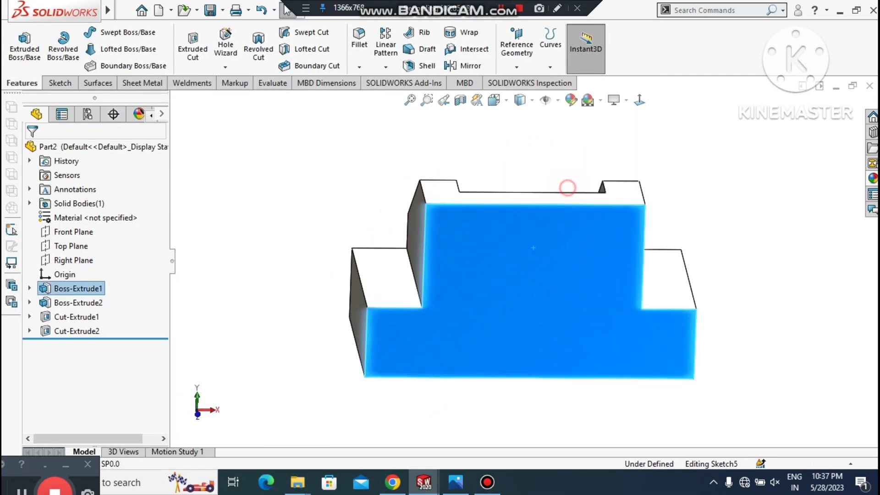
pyautogui.click(640, 100)
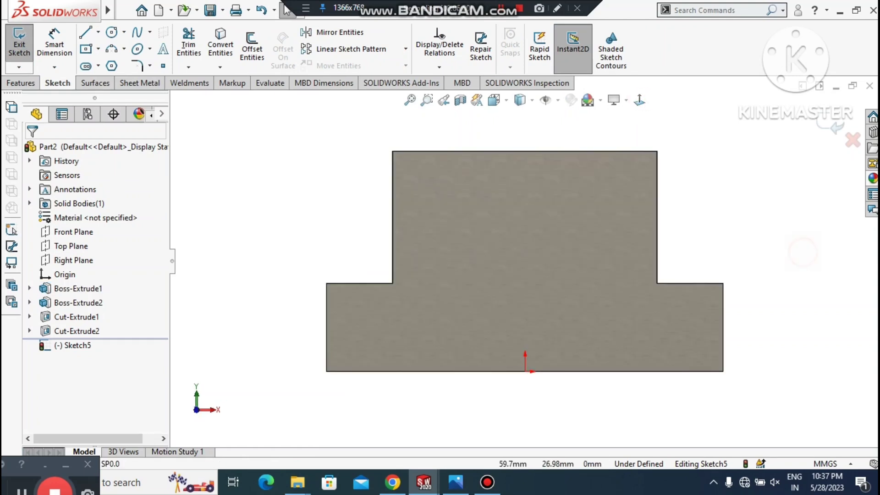
# Step: Draw a vertical centerline about 6.7 mm long down from the midpoint of the back face's upper edge
pyautogui.click(98, 32)
pyautogui.click(128, 64)
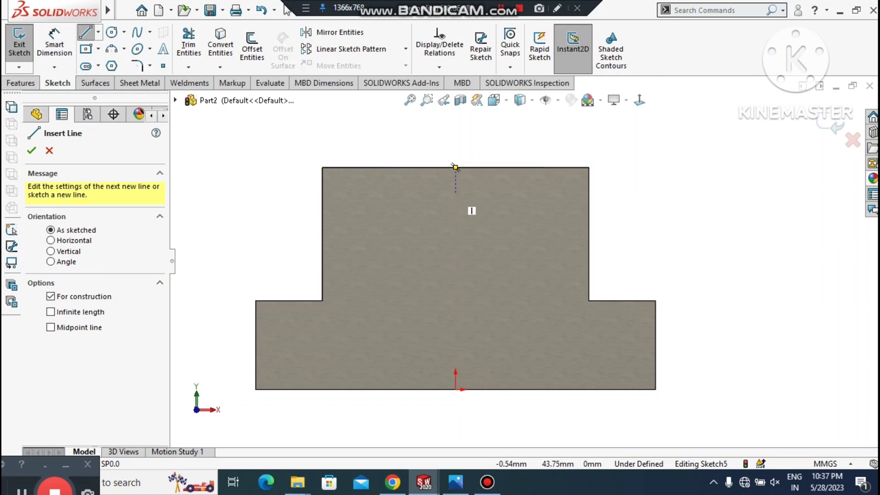
pyautogui.click(454, 197)
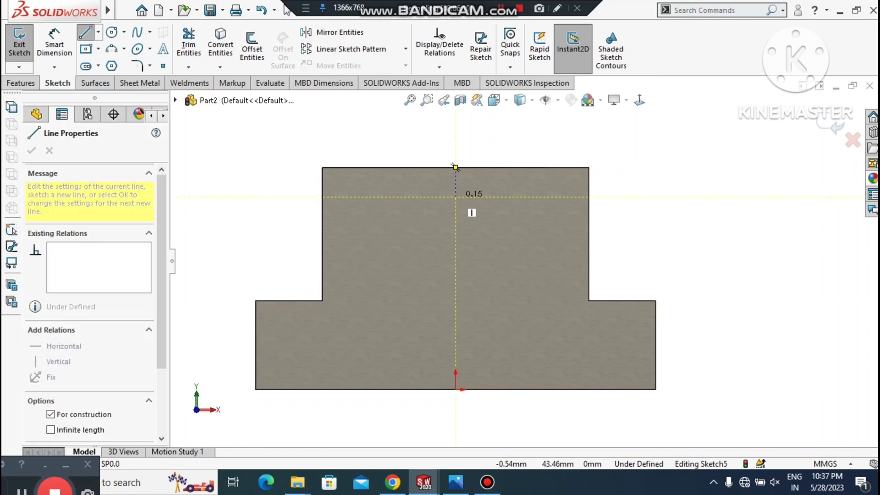
pyautogui.click(455, 168)
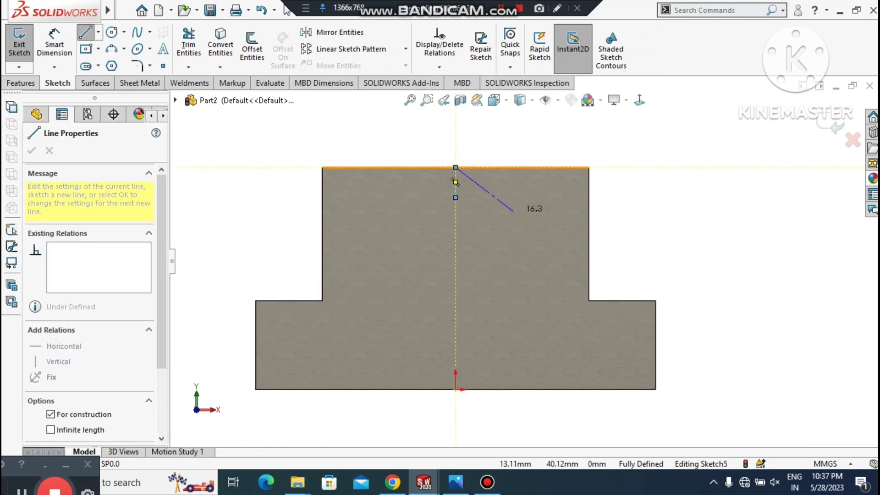
pyautogui.click(456, 196)
pyautogui.press('Escape')
pyautogui.scroll(-3, 498, 158)
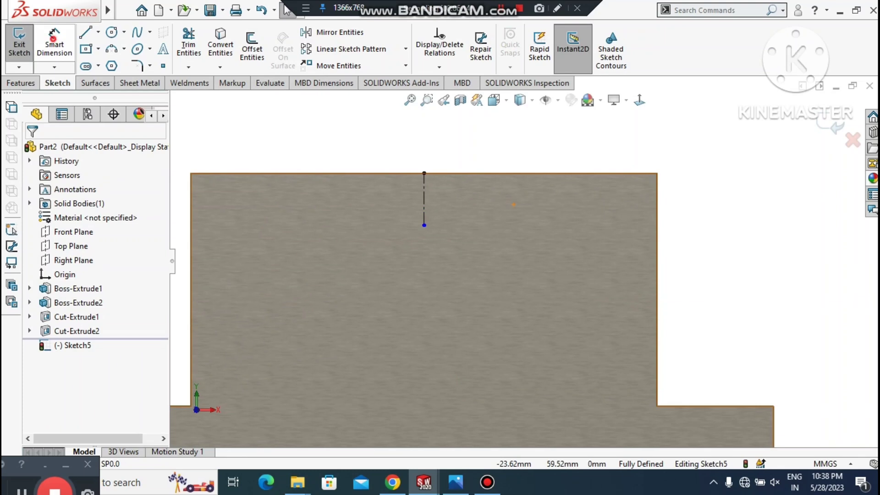
# Step: Dimension the centerline's vertical length and set it to 10 mm
pyautogui.click(53, 39)
pyautogui.click(425, 187)
pyautogui.click(424, 199)
pyautogui.click(551, 228)
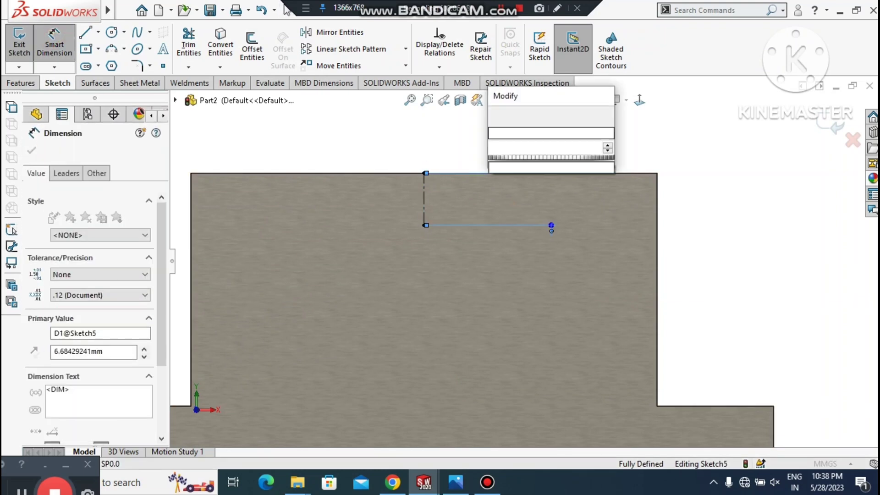
pyautogui.press('Return')
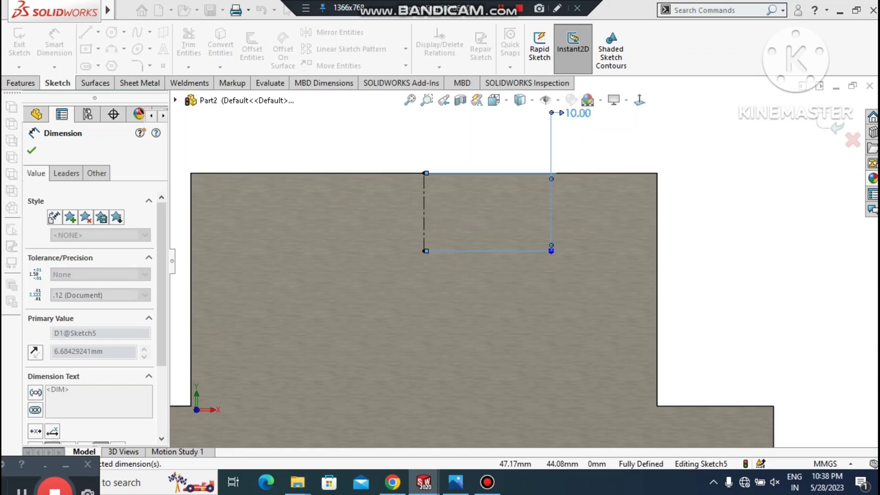
pyautogui.click(730, 208)
pyautogui.scroll(2, 523, 262)
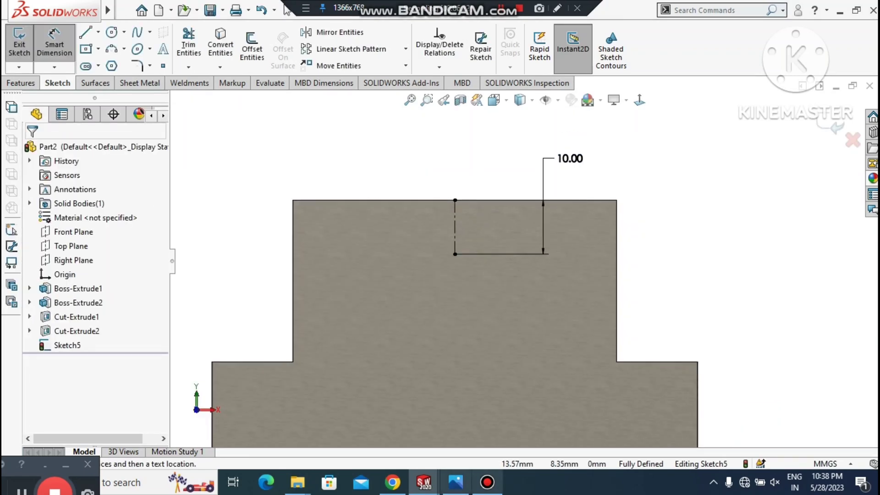
# Step: Consult the reference drawing and sketch a circle of about 11.3 mm radius centered on the centerline's lower endpoint
pyautogui.click(455, 482)
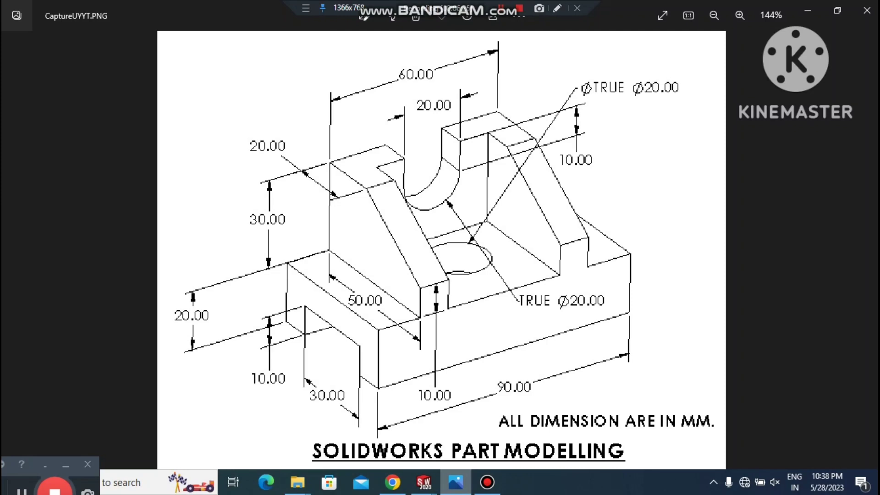
pyautogui.click(460, 486)
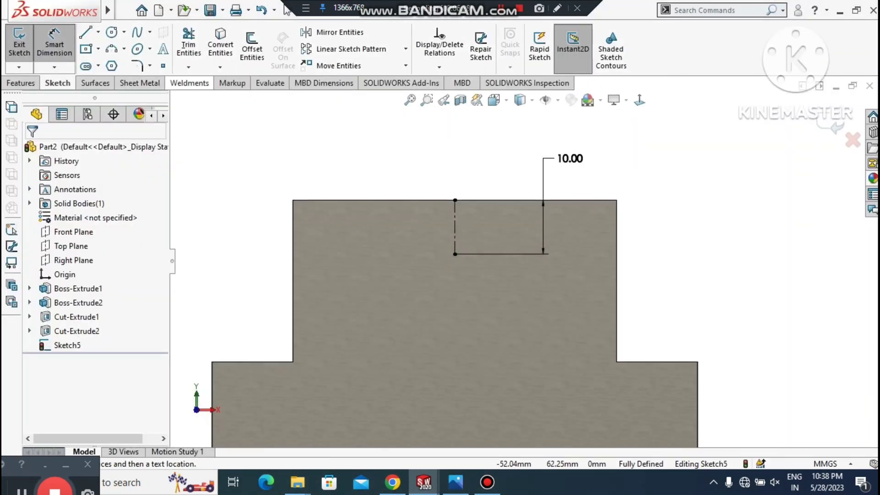
pyautogui.click(112, 32)
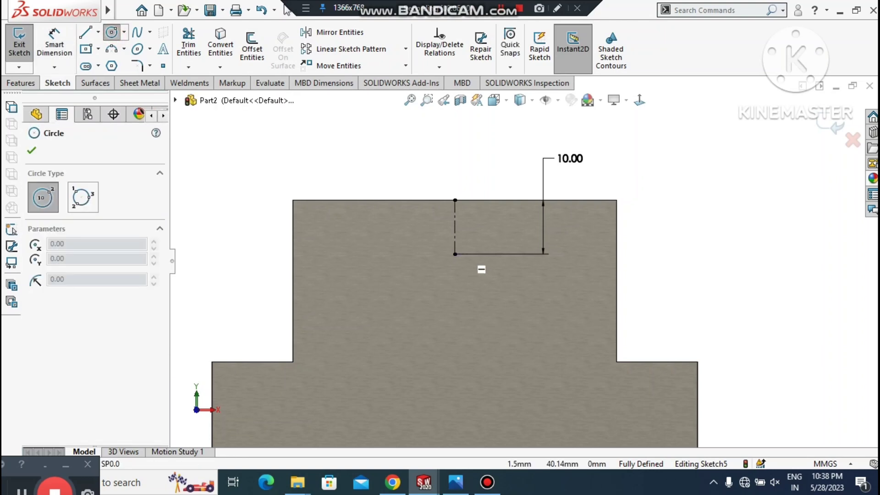
pyautogui.click(455, 254)
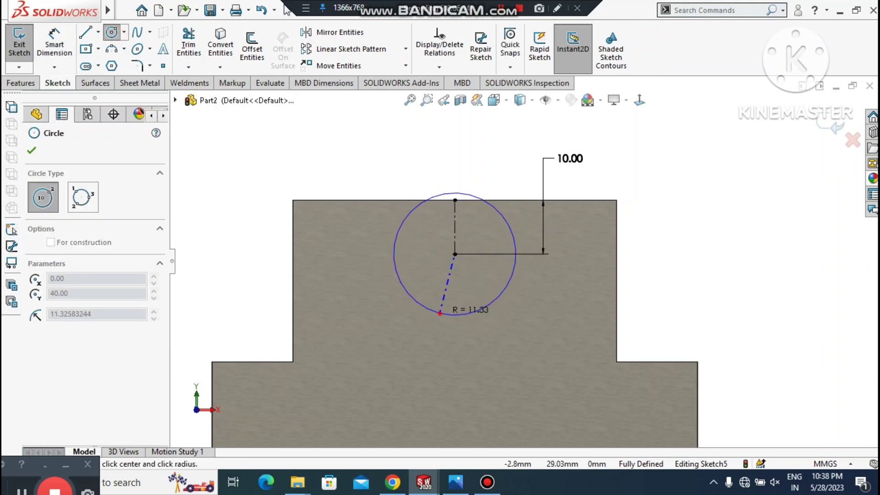
pyautogui.click(440, 313)
# Step: Dimension the circle and set its diameter to 20 mm
pyautogui.click(55, 41)
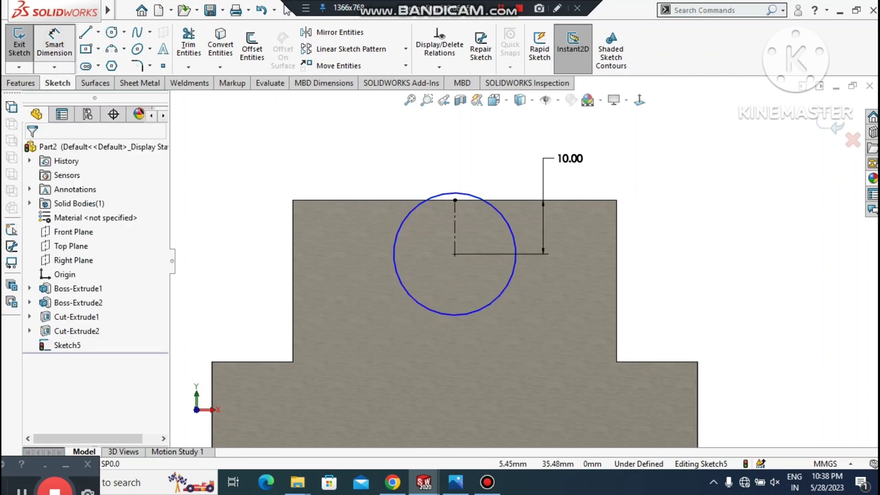
pyautogui.click(507, 281)
pyautogui.click(564, 326)
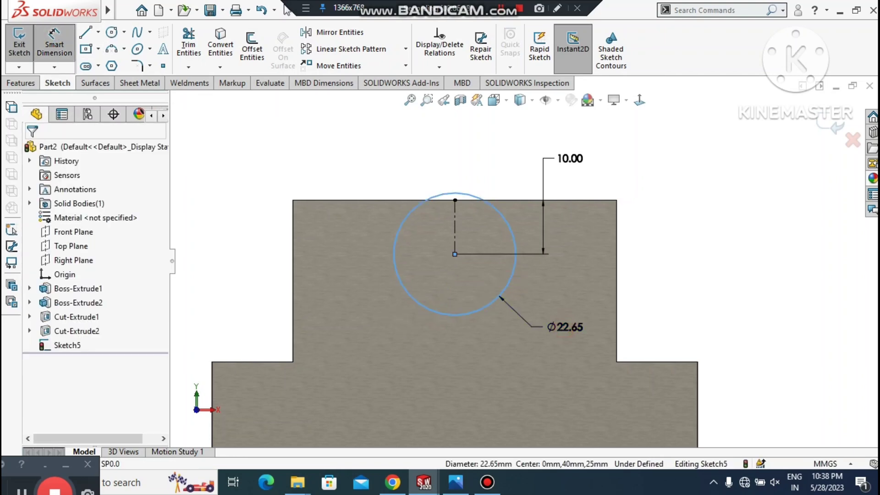
pyautogui.write('20')
pyautogui.press('Return')
pyautogui.press('Escape')
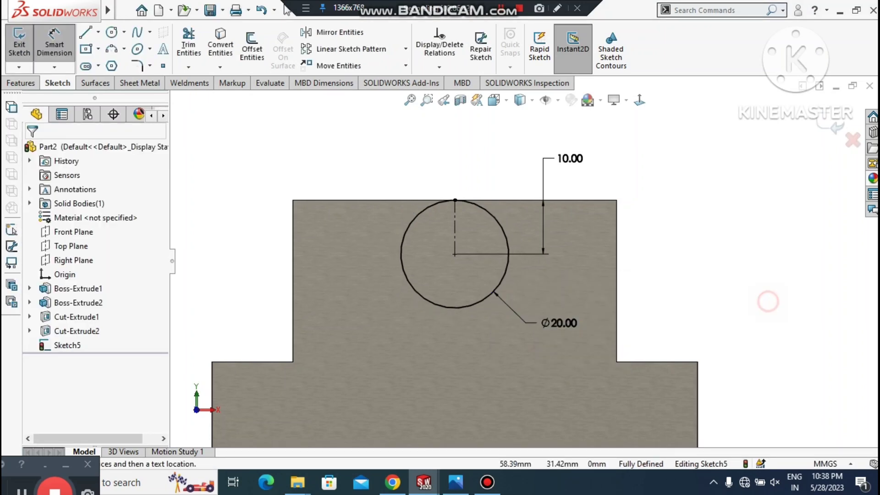
# Step: Draw vertical lines from both sides of the circle past the block's upper edge, joined by a 20 mm horizontal line
pyautogui.click(85, 31)
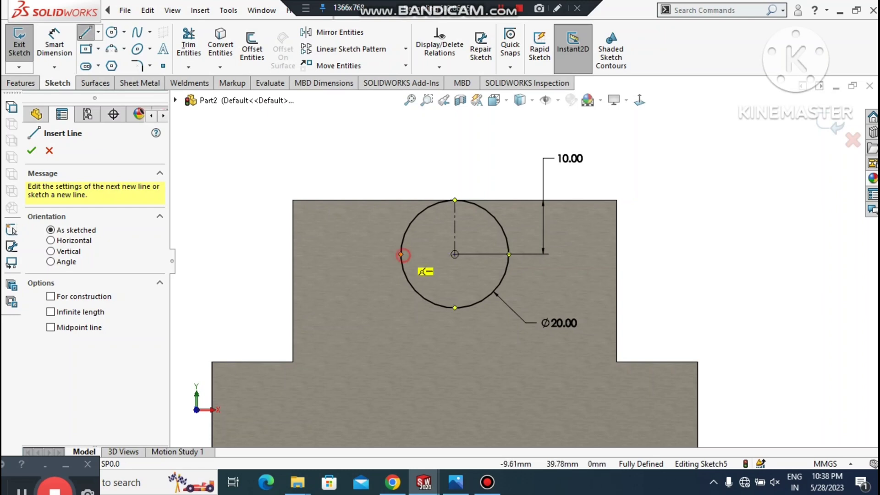
pyautogui.click(403, 256)
pyautogui.click(401, 176)
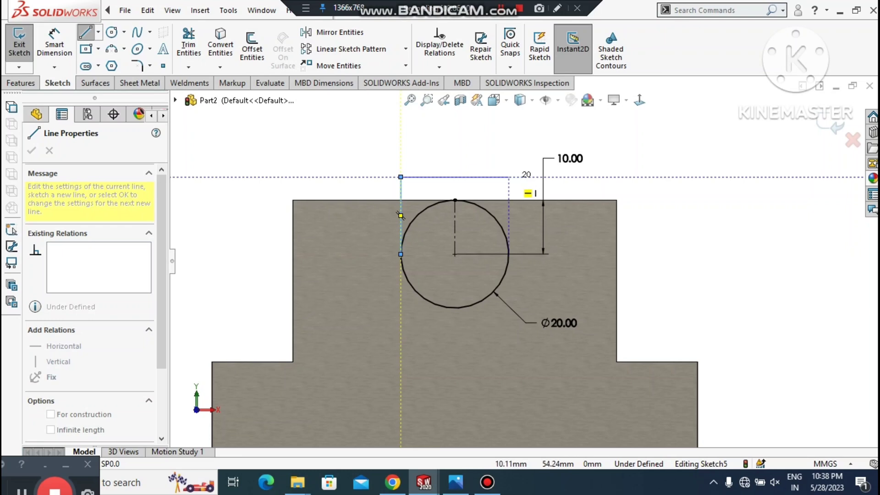
pyautogui.click(509, 177)
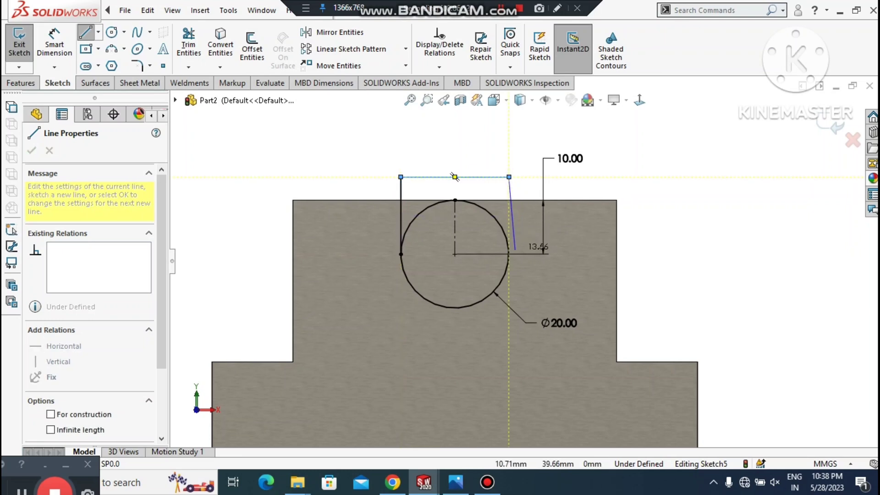
pyautogui.click(508, 254)
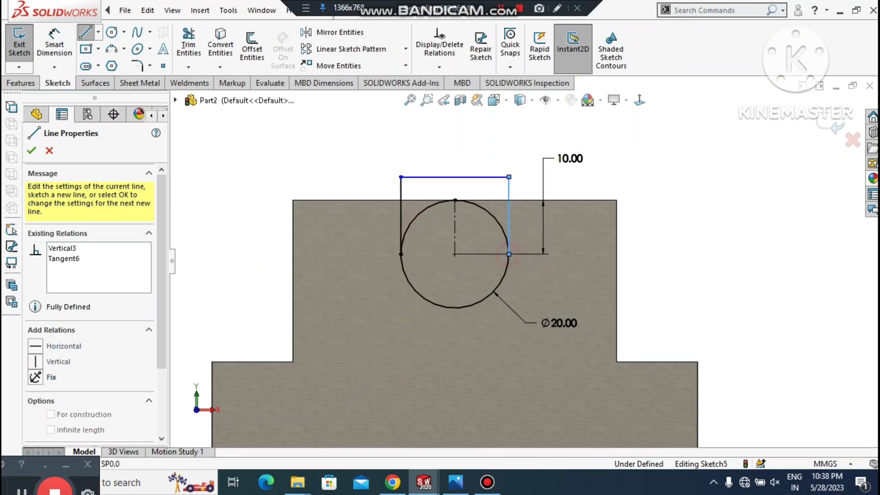
pyautogui.press('Escape')
pyautogui.press('Escape')
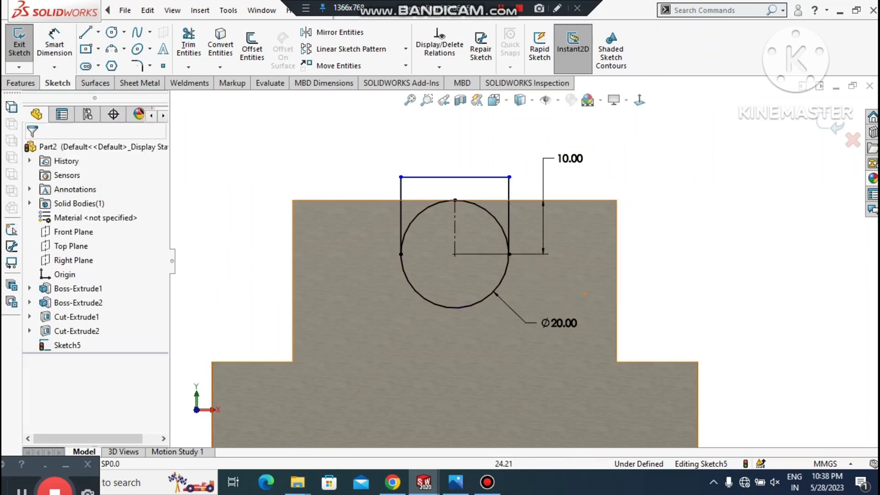
pyautogui.click(173, 10)
pyautogui.click(349, 139)
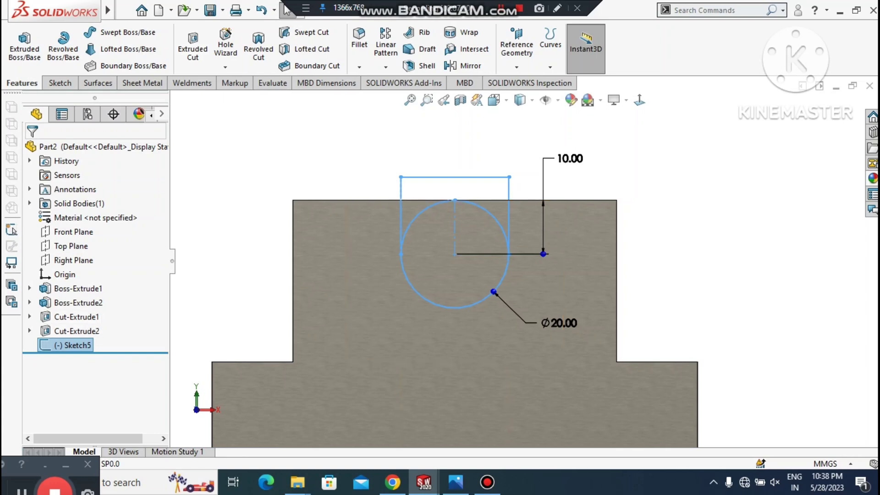
pyautogui.rightClick(70, 346)
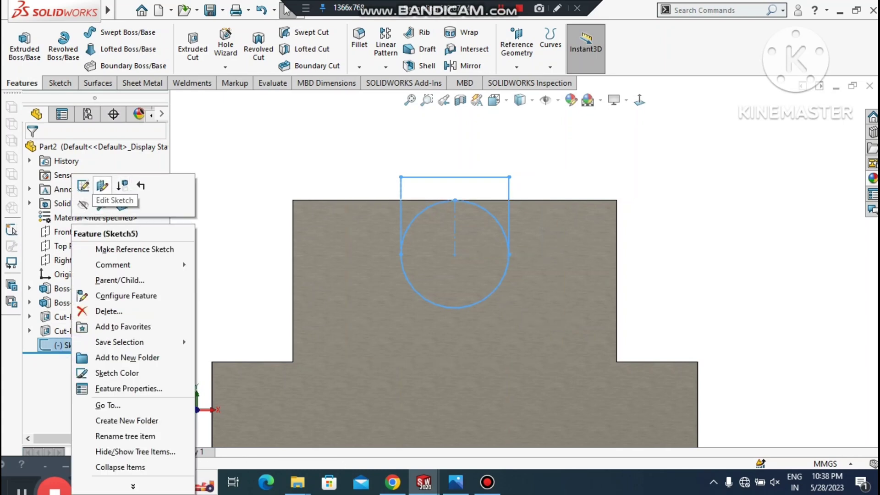
pyautogui.click(83, 185)
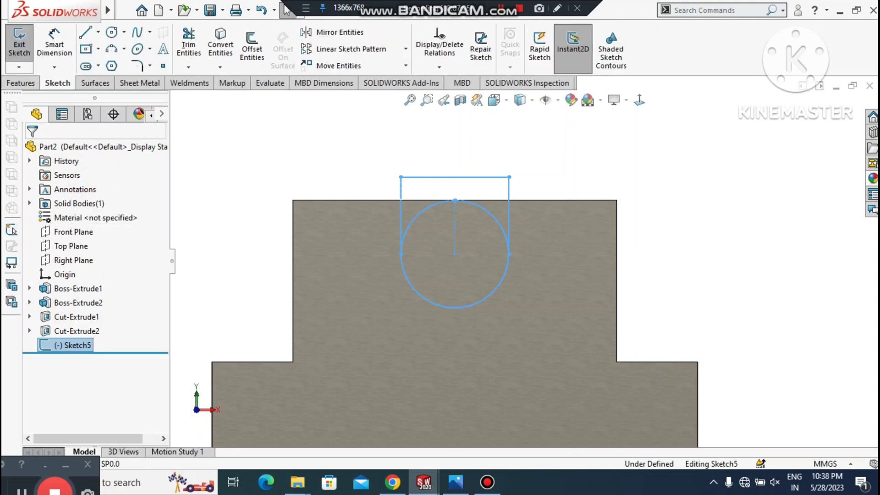
# Step: Power-trim the circle's upper half to leave a closed U-shaped profile, and undo the change that over-defines the sketch
pyautogui.click(187, 44)
pyautogui.moveTo(426, 208); pyautogui.dragTo(425, 198)
pyautogui.moveTo(468, 234); pyautogui.dragTo(491, 209)
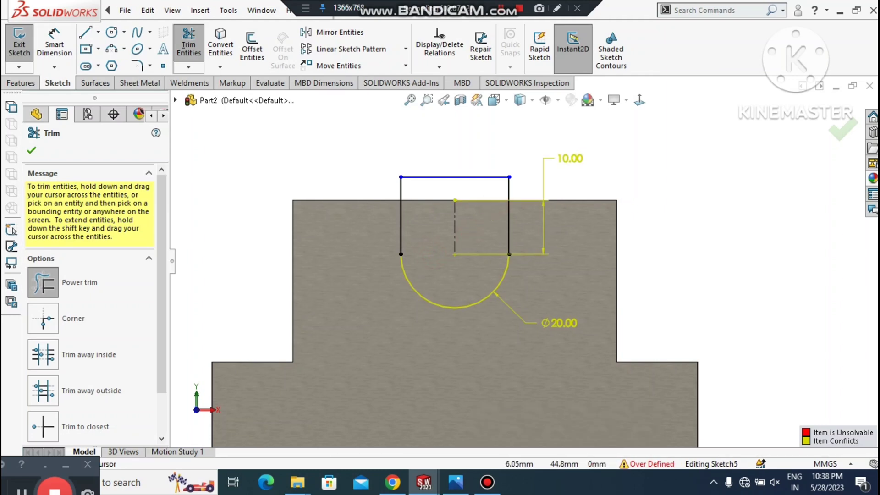
pyautogui.hotkey('ctrl', 'z')
pyautogui.click(32, 151)
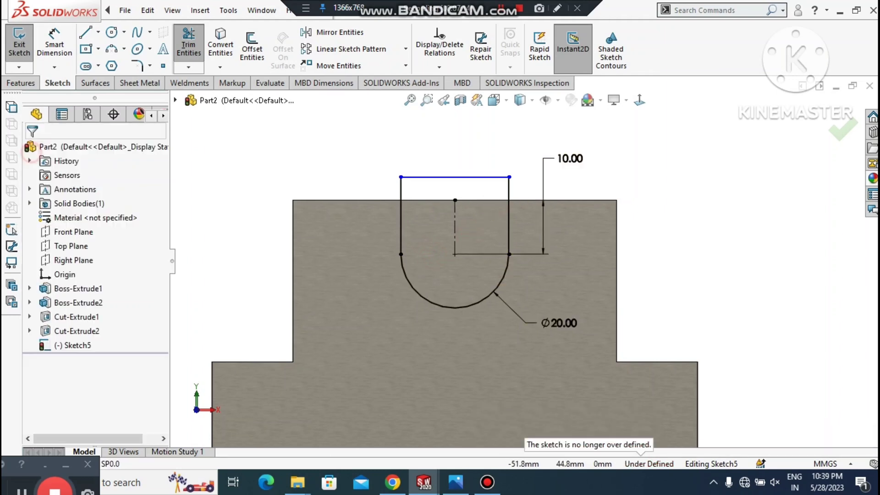
# Step: Create a 60 mm Blind extruded cut from the U-shaped profile through the upright back wall
pyautogui.click(21, 83)
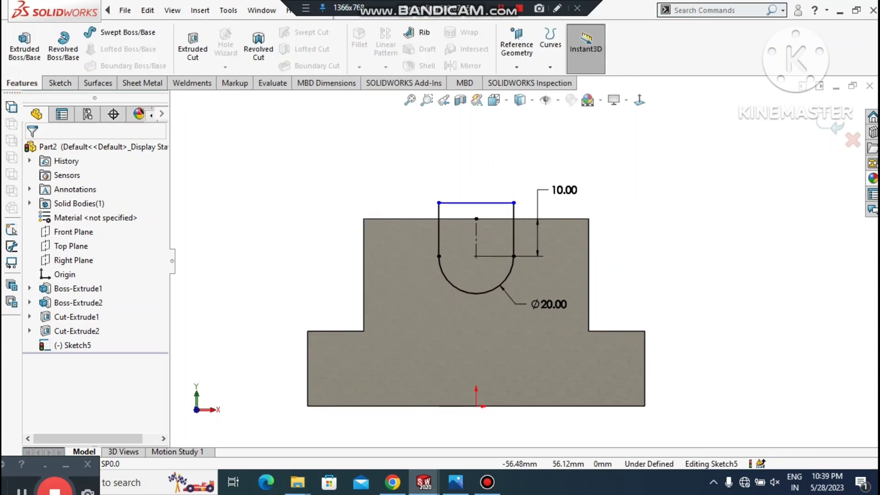
pyautogui.hotkey('ctrl', '7')
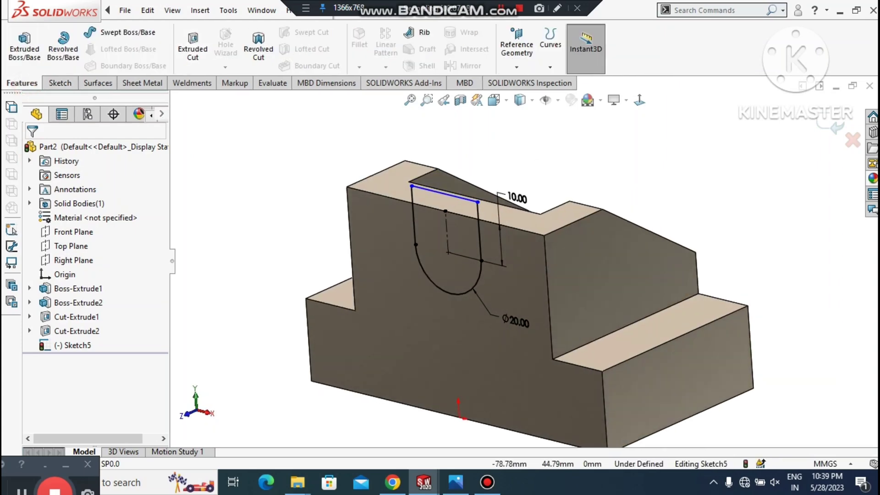
pyautogui.click(193, 48)
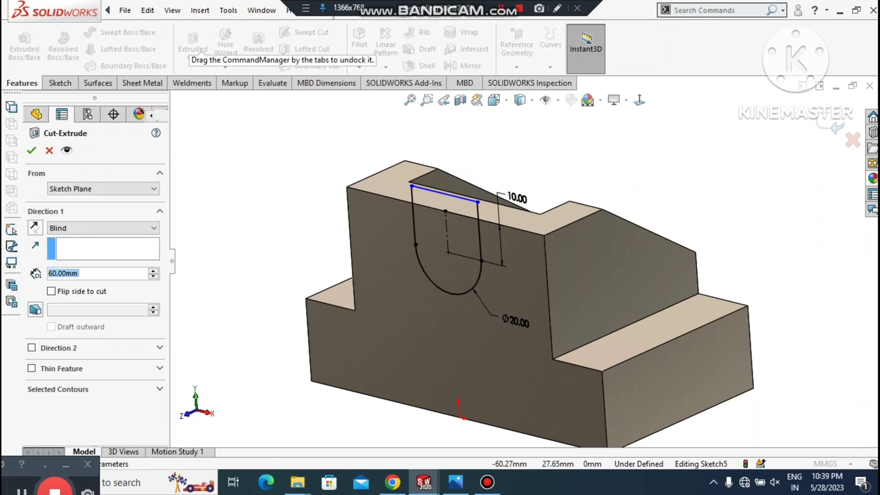
pyautogui.press('Return')
pyautogui.click(221, 222)
pyautogui.scroll(2, 529, 289)
pyautogui.moveTo(530, 290)
pyautogui.mouseDown(button='middle')
pyautogui.moveTo(500, 275)
pyautogui.moveTo(367, 312)
pyautogui.moveTo(431, 265)
pyautogui.mouseUp(button='middle')
pyautogui.hotkey('ctrl', '7')
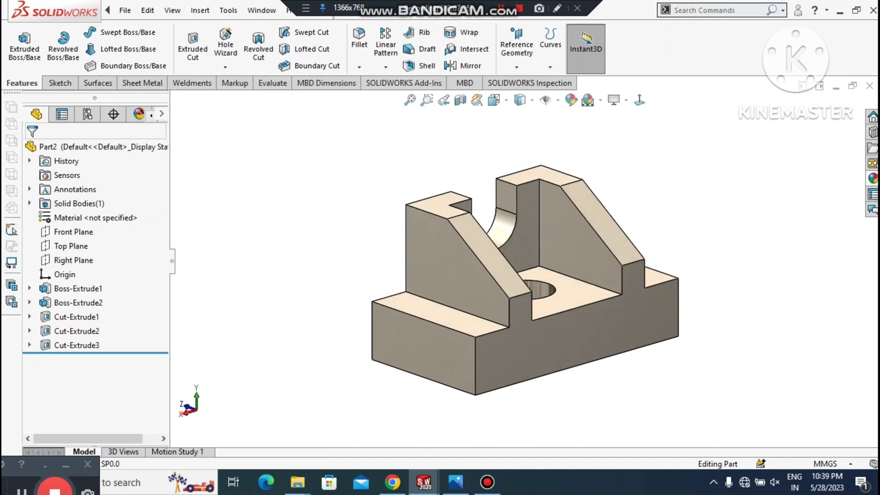
# Step: Check the slot dimensions in the reference drawing and start a sketch on the base's end face, viewed normal to it
pyautogui.rightClick(398, 357)
pyautogui.click(728, 391)
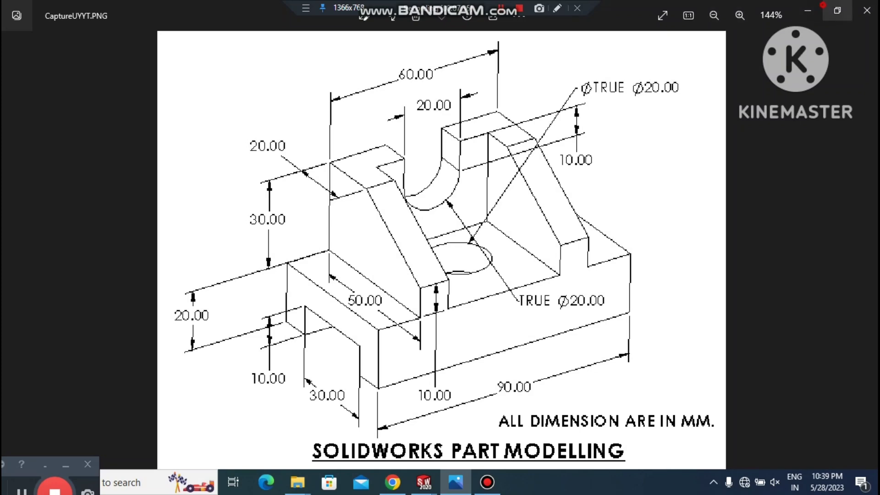
pyautogui.click(824, 6)
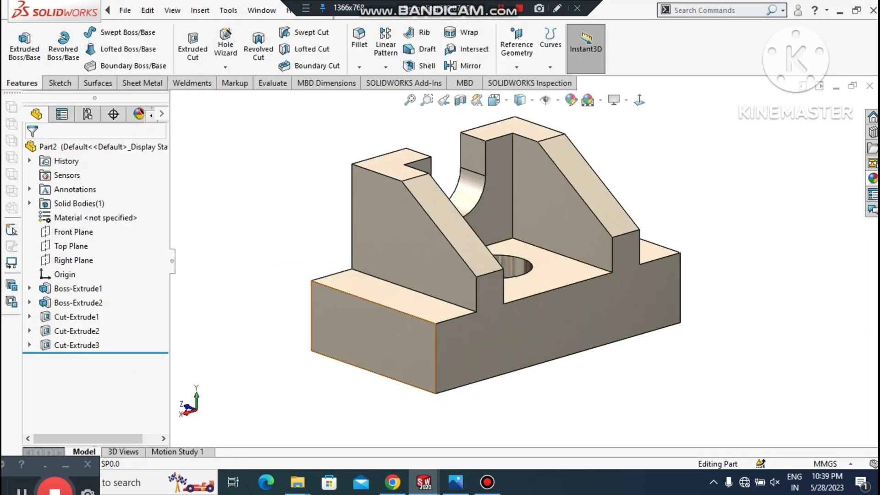
pyautogui.click(392, 353)
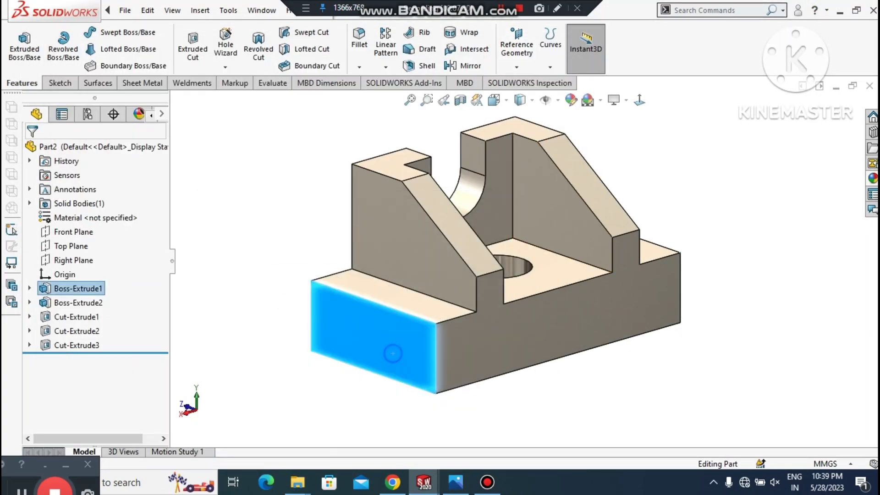
pyautogui.rightClick(393, 354)
pyautogui.click(440, 208)
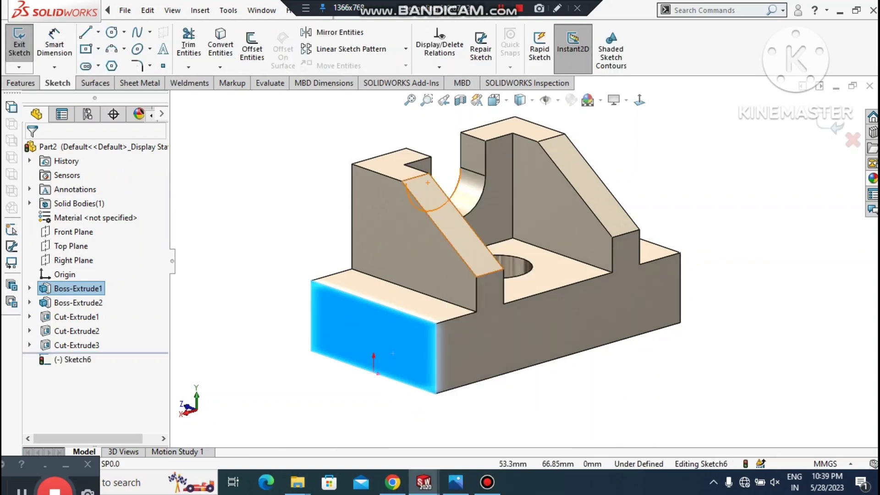
pyautogui.click(639, 100)
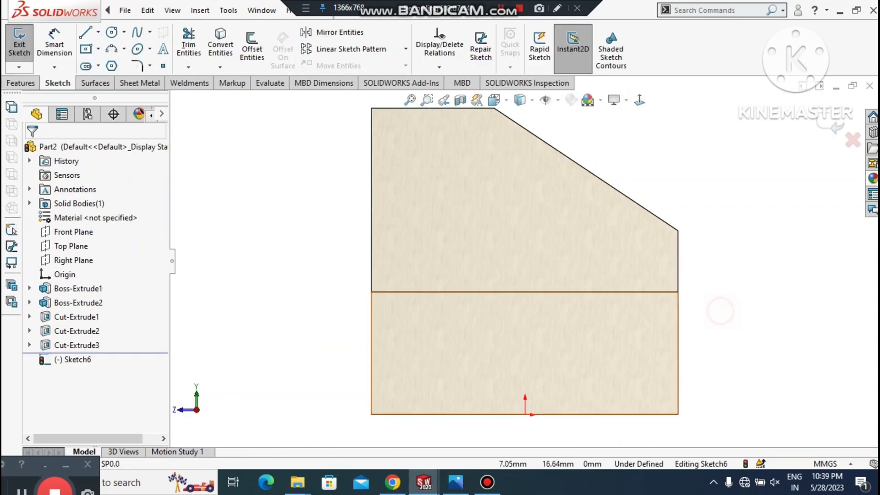
# Step: Sketch a center rectangle about 36 mm wide and 16 mm high, centred on the origin at the base's lower edge
pyautogui.click(98, 48)
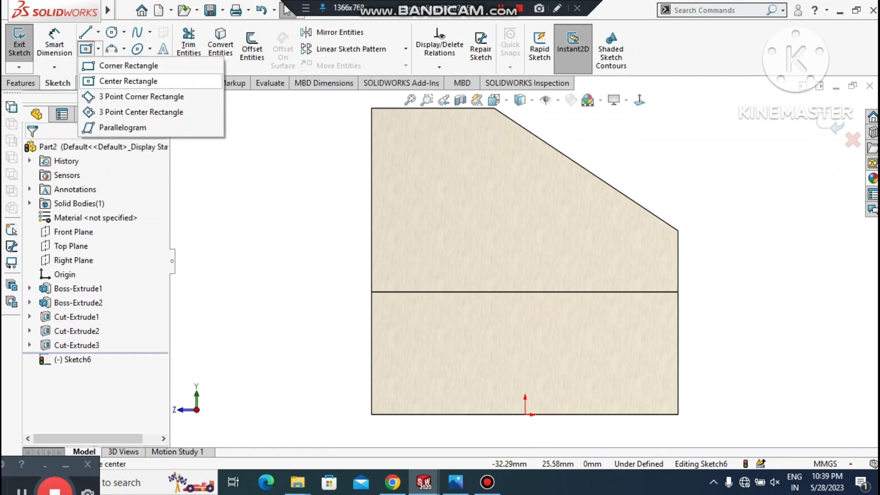
pyautogui.click(165, 79)
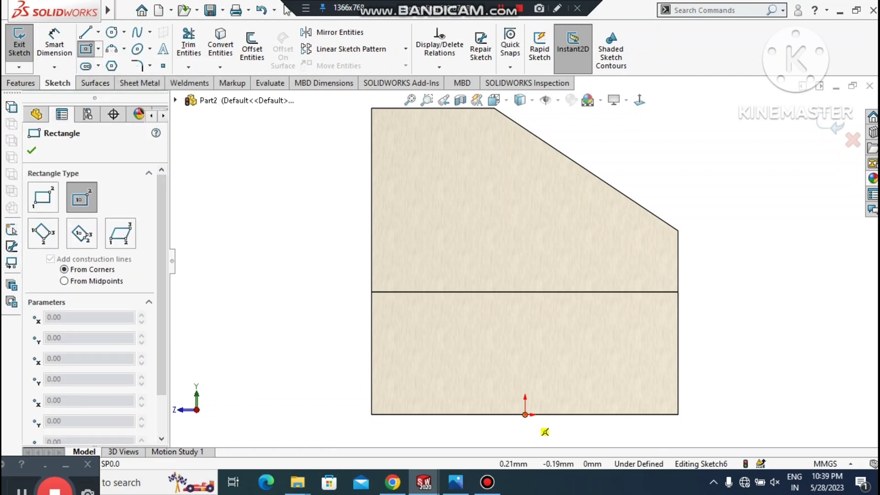
pyautogui.click(525, 414)
pyautogui.click(634, 366)
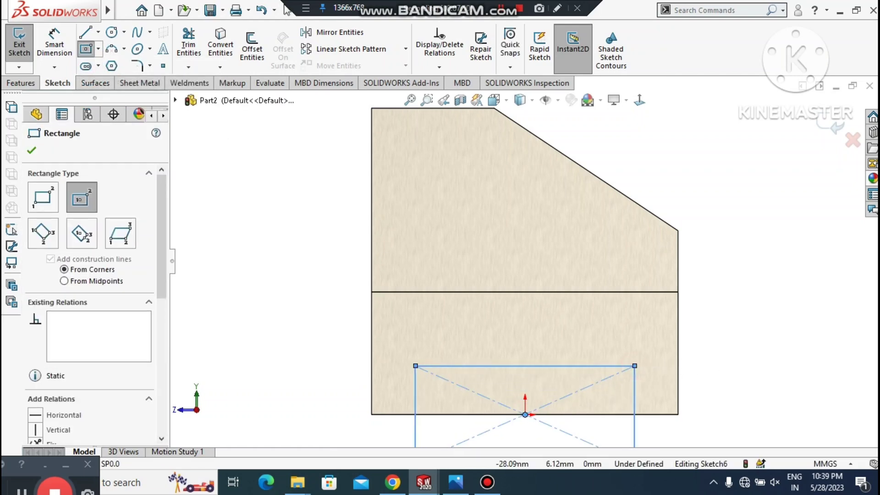
pyautogui.press('Escape')
# Step: Dimension the rectangle's lower horizontal line and set its width to 30 mm
pyautogui.press('z')
pyautogui.press('z')
pyautogui.click(54, 35)
pyautogui.click(550, 401)
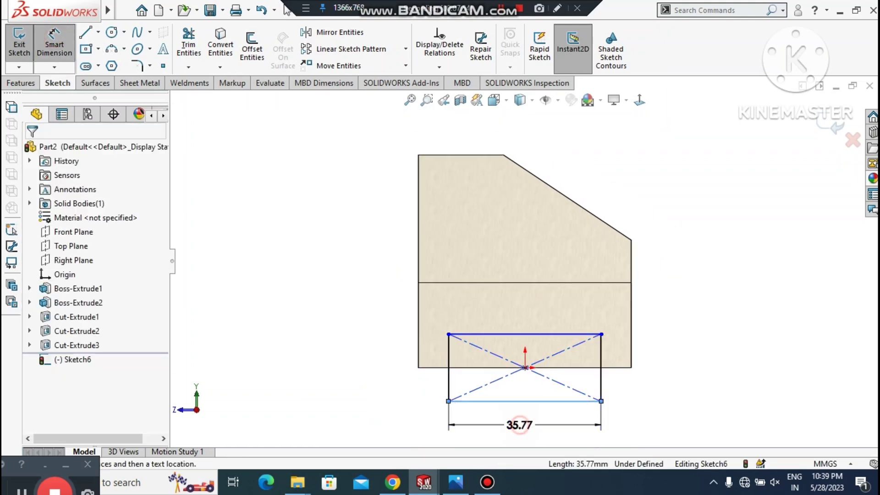
pyautogui.click(520, 425)
pyautogui.write('30')
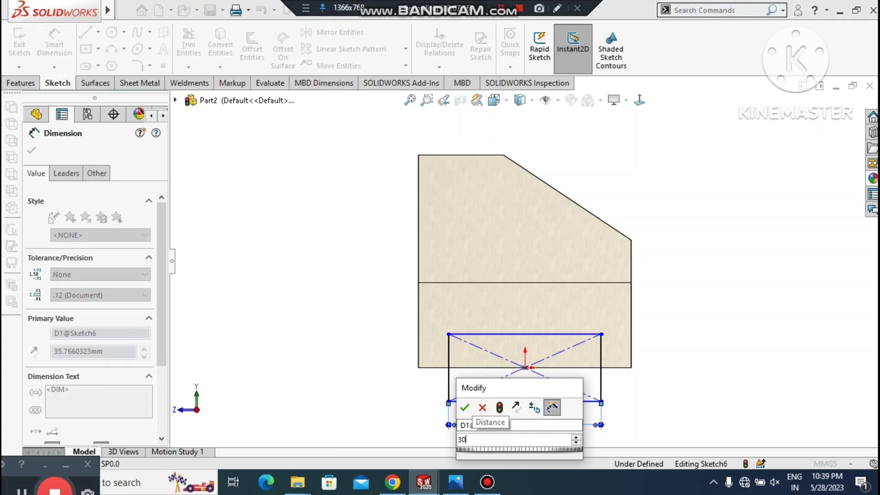
pyautogui.press('Return')
pyautogui.click(659, 405)
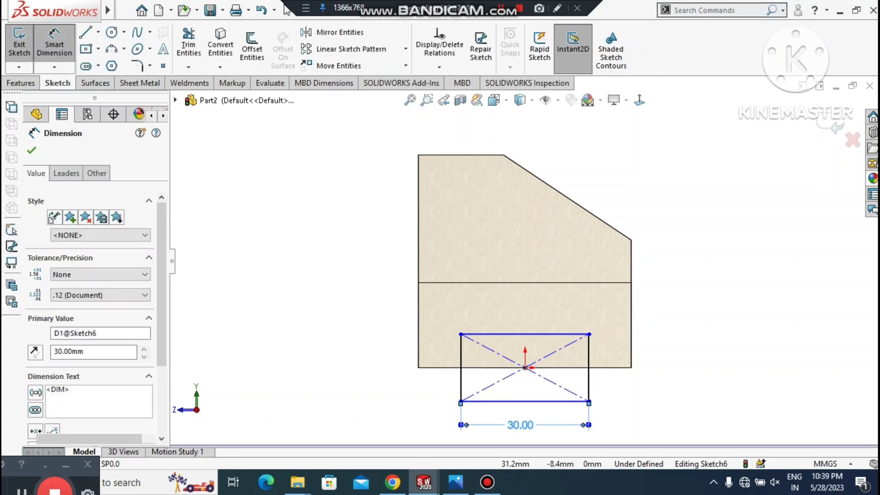
# Step: Dimension the rectangle's upper corner from the base's bottom edge and set the distance to 10 mm
pyautogui.click(589, 334)
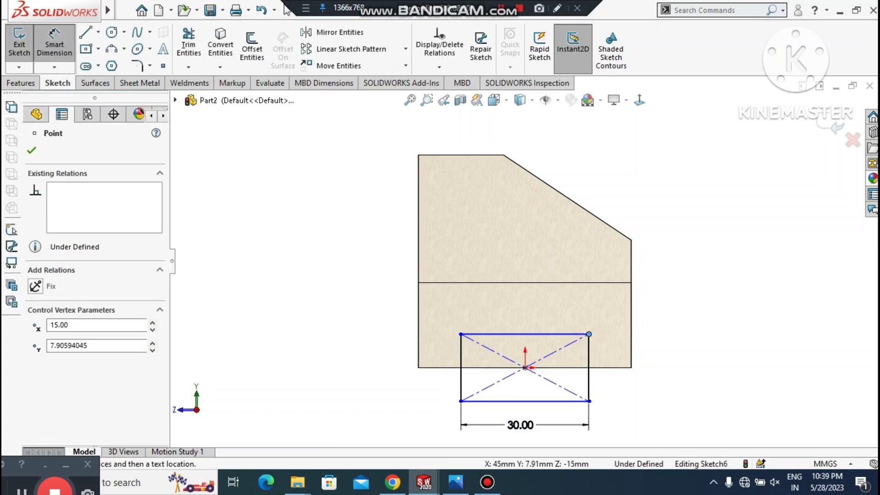
pyautogui.click(59, 325)
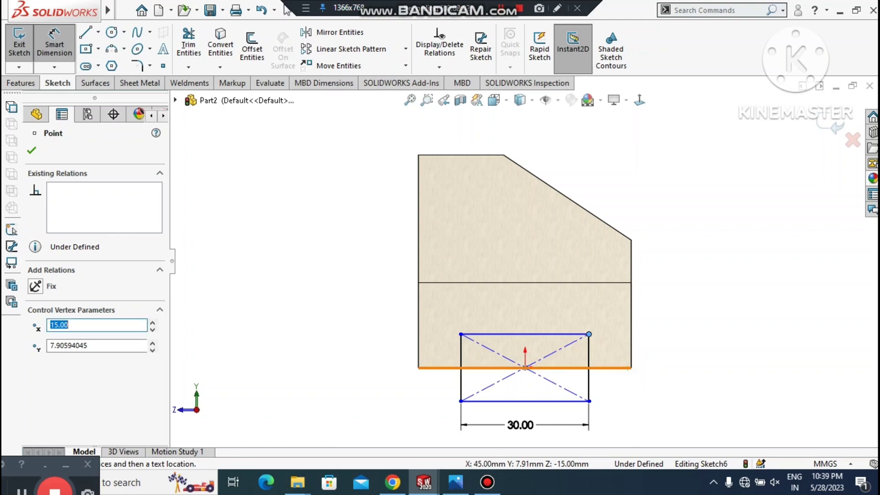
pyautogui.click(626, 367)
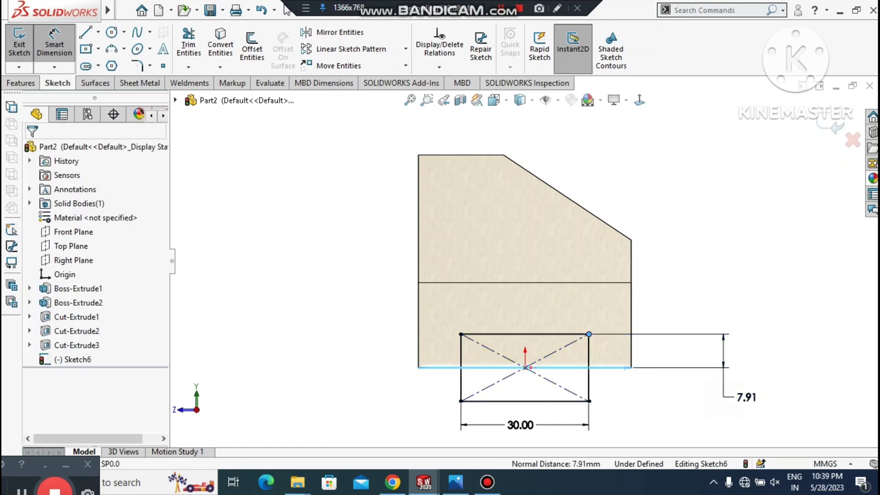
pyautogui.click(736, 389)
pyautogui.write('10')
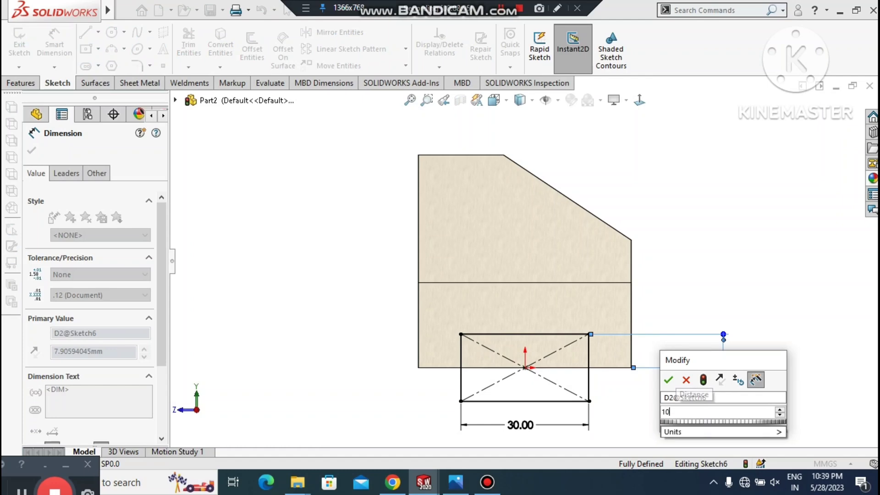
pyautogui.press('Return')
pyautogui.click(628, 400)
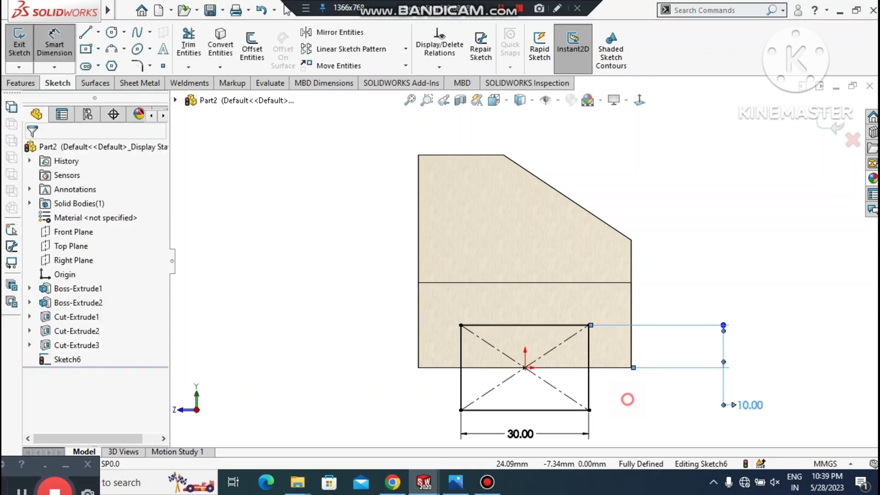
pyautogui.press('z')
# Step: Cut the lower slot through the base by extruding the rectangle with the Through All - Both end condition
pyautogui.hotkey('ctrl', '7')
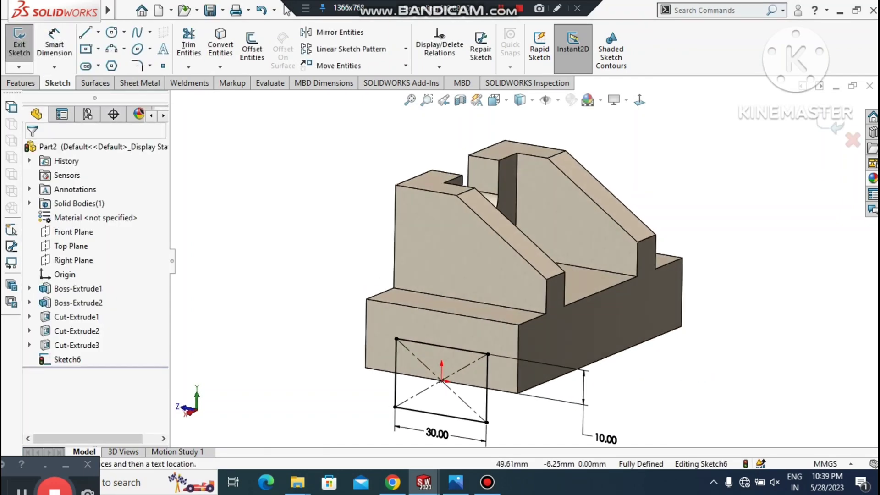
pyautogui.click(21, 83)
pyautogui.click(190, 53)
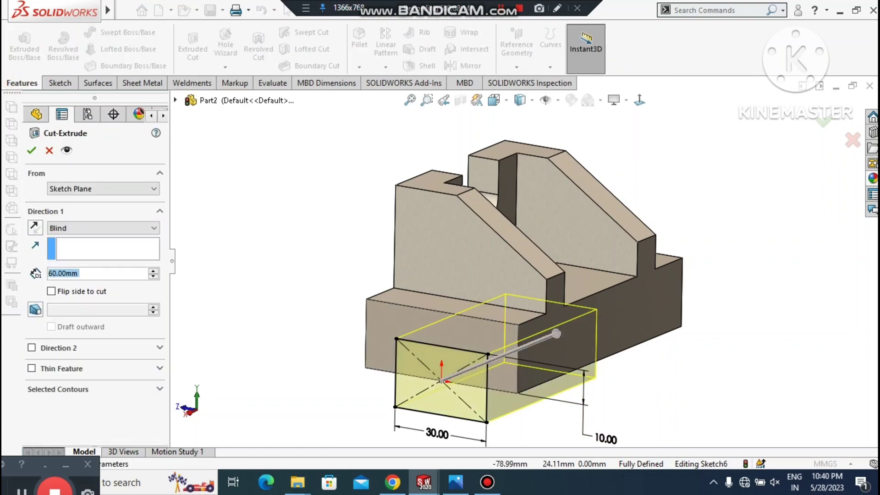
pyautogui.click(103, 228)
pyautogui.click(92, 255)
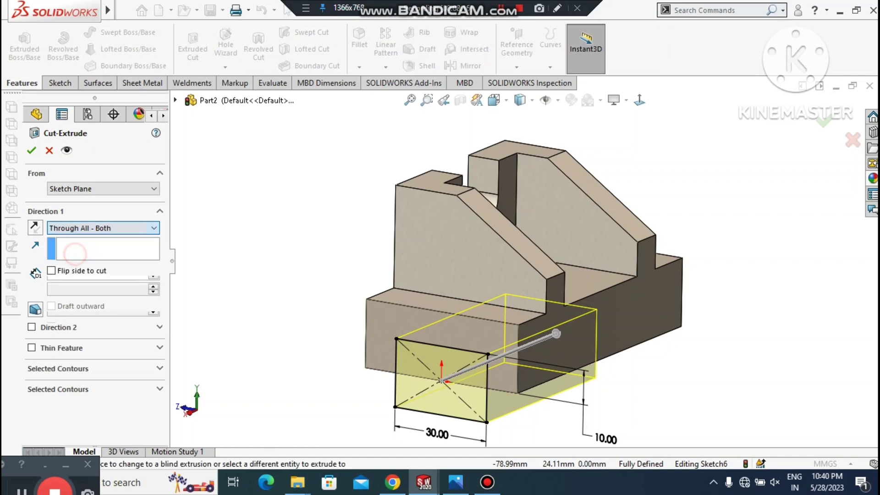
pyautogui.click(31, 150)
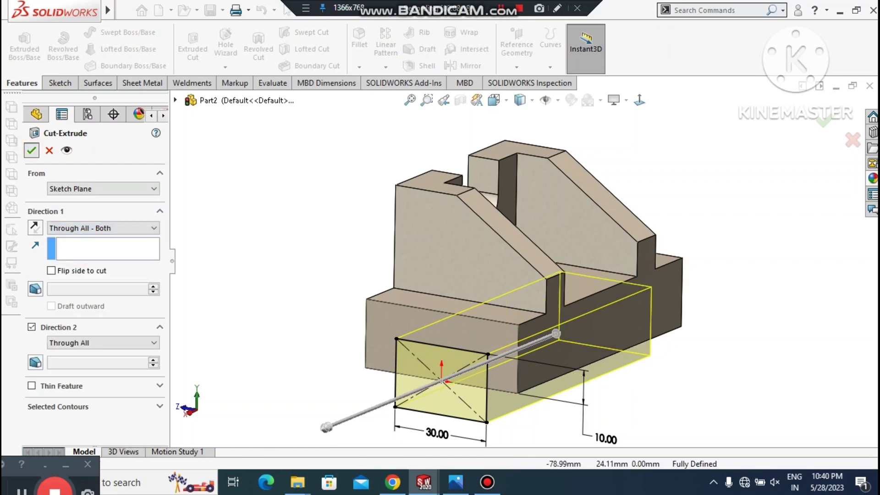
pyautogui.click(305, 252)
pyautogui.moveTo(305, 252)
pyautogui.mouseDown(button='middle')
pyautogui.moveTo(312, 156)
pyautogui.moveTo(317, 275)
pyautogui.mouseUp(button='middle')
pyautogui.moveTo(582, 321); pyautogui.dragTo(573, 337, button='middle')
pyautogui.scroll(-1, 628, 255)
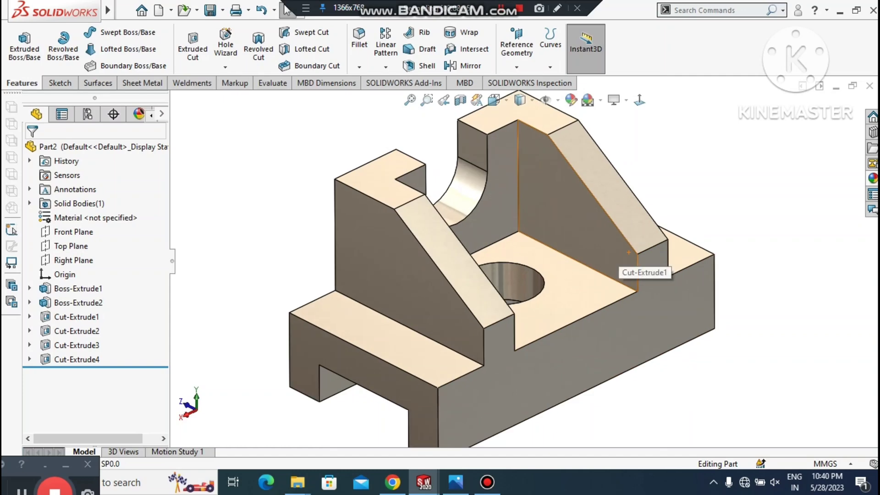
pyautogui.scroll(1, 628, 254)
pyautogui.moveTo(573, 293)
pyautogui.mouseDown(button='middle')
pyautogui.moveTo(554, 174)
pyautogui.moveTo(468, 211)
pyautogui.moveTo(522, 178)
pyautogui.moveTo(568, 289)
pyautogui.moveTo(585, 288)
pyautogui.moveTo(568, 288)
pyautogui.moveTo(576, 289)
pyautogui.mouseUp(button='middle')
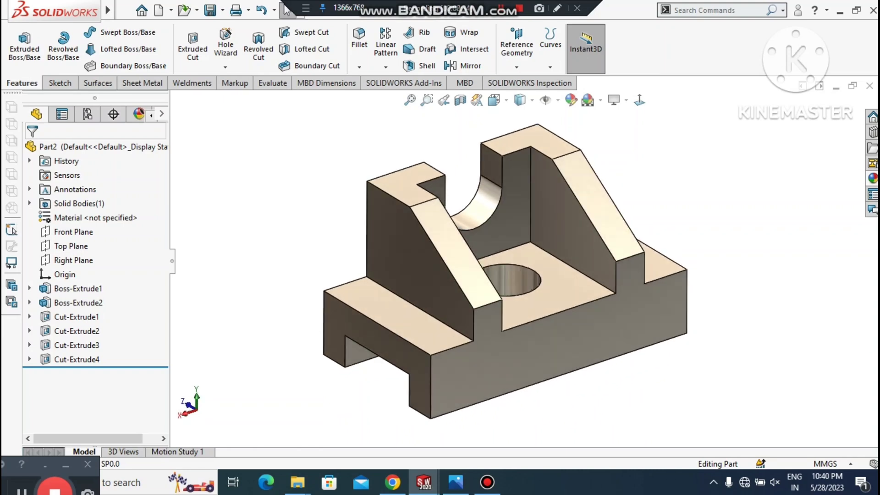